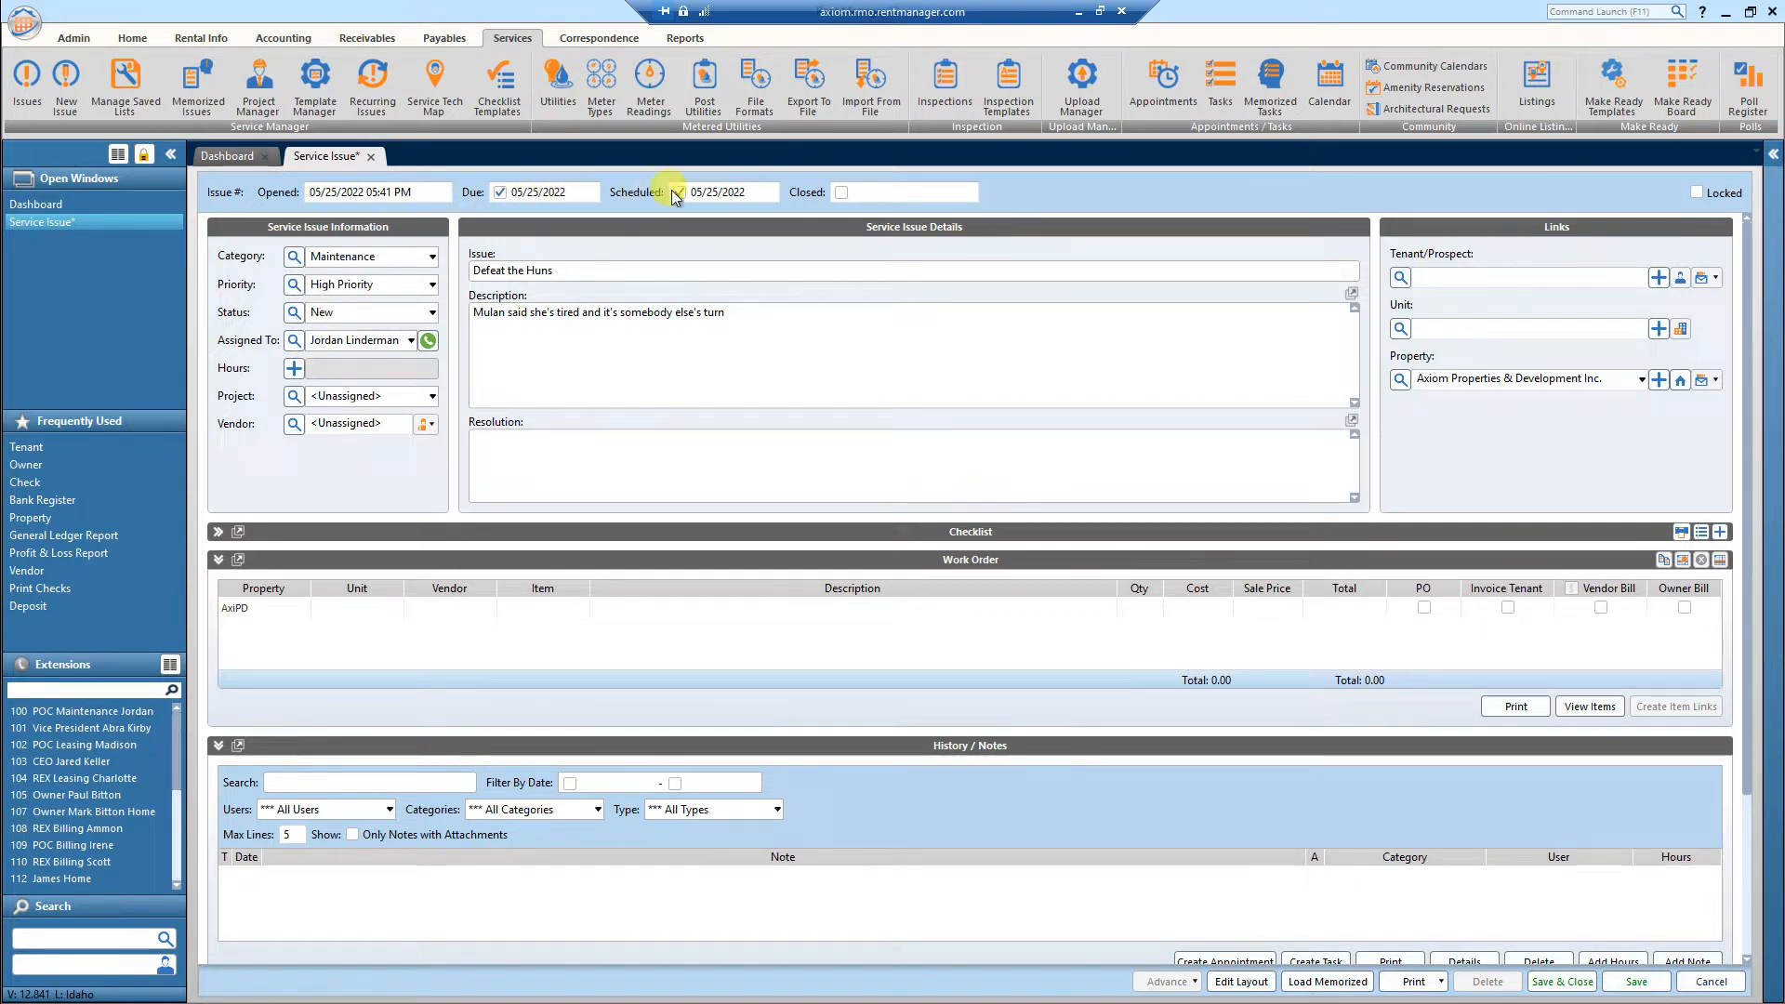
- Assign Axiom - Maintenance Services as the vendor of the service issue
{"action": "left_click", "coordinate": [372, 421]}
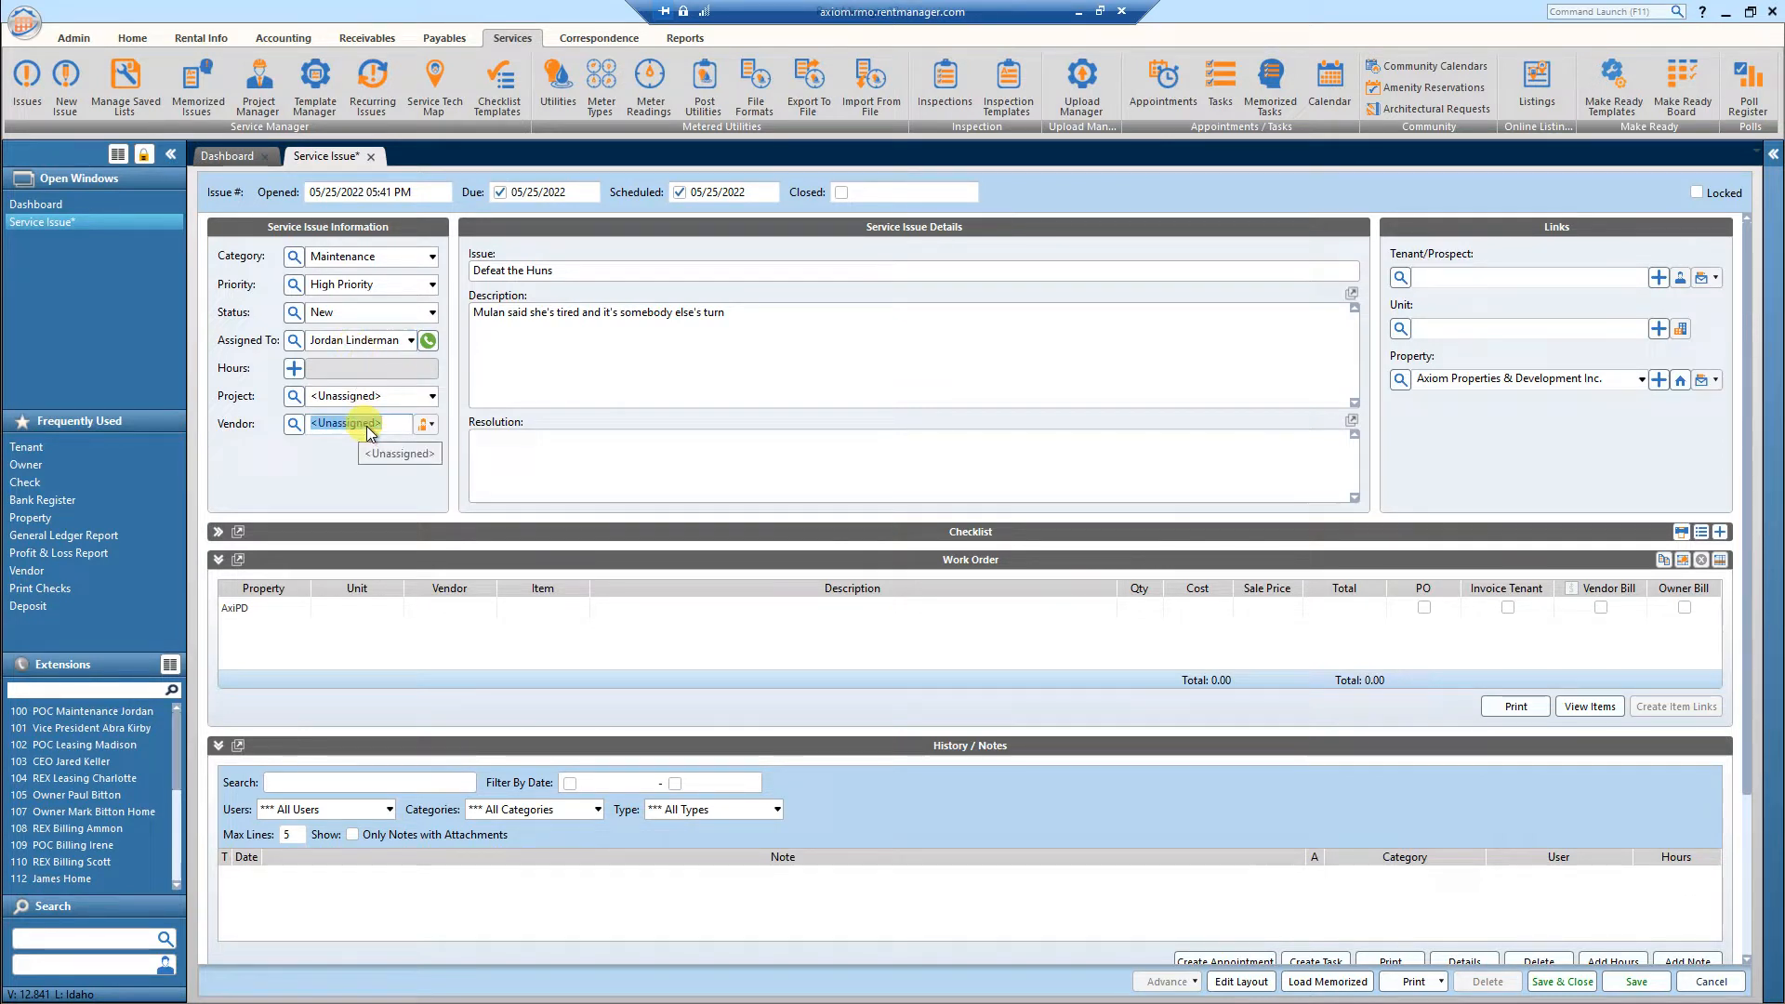
{"action": "type", "text": "Axiom - Mainten"}
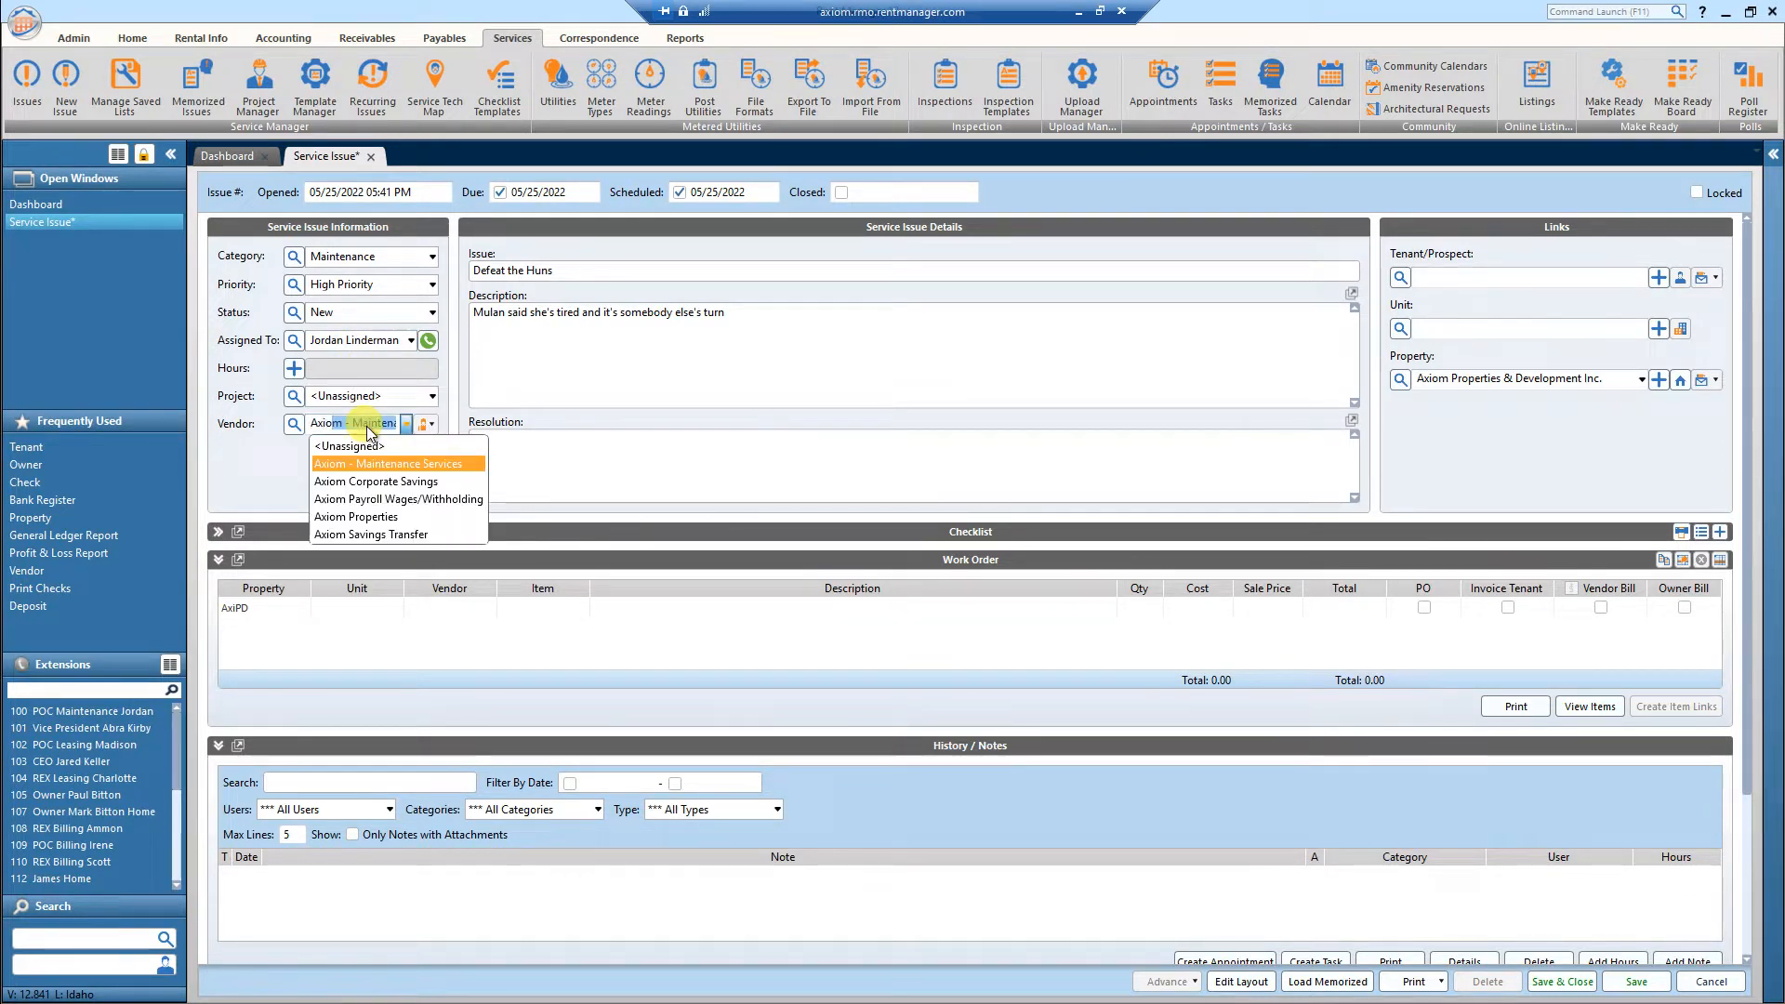
{"action": "key", "text": "Tab"}
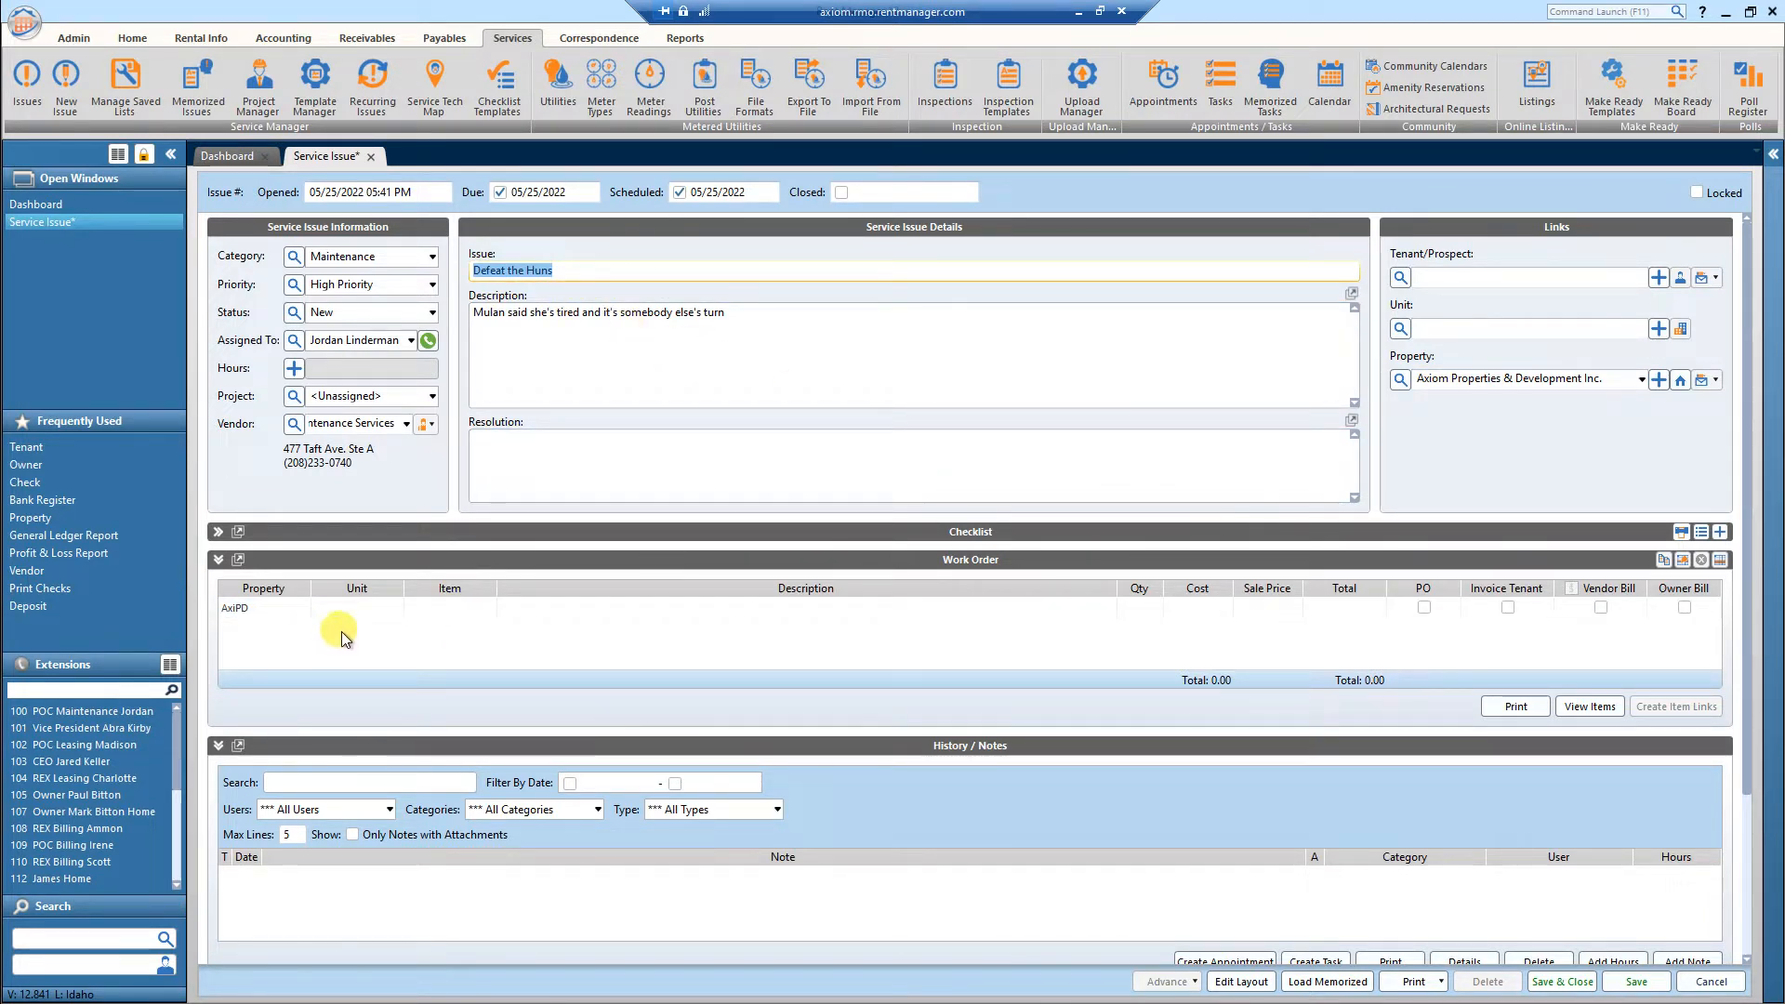
- Add the 1-Axiom Maintenance Labor item to the first work order line
{"action": "left_click", "coordinate": [428, 606]}
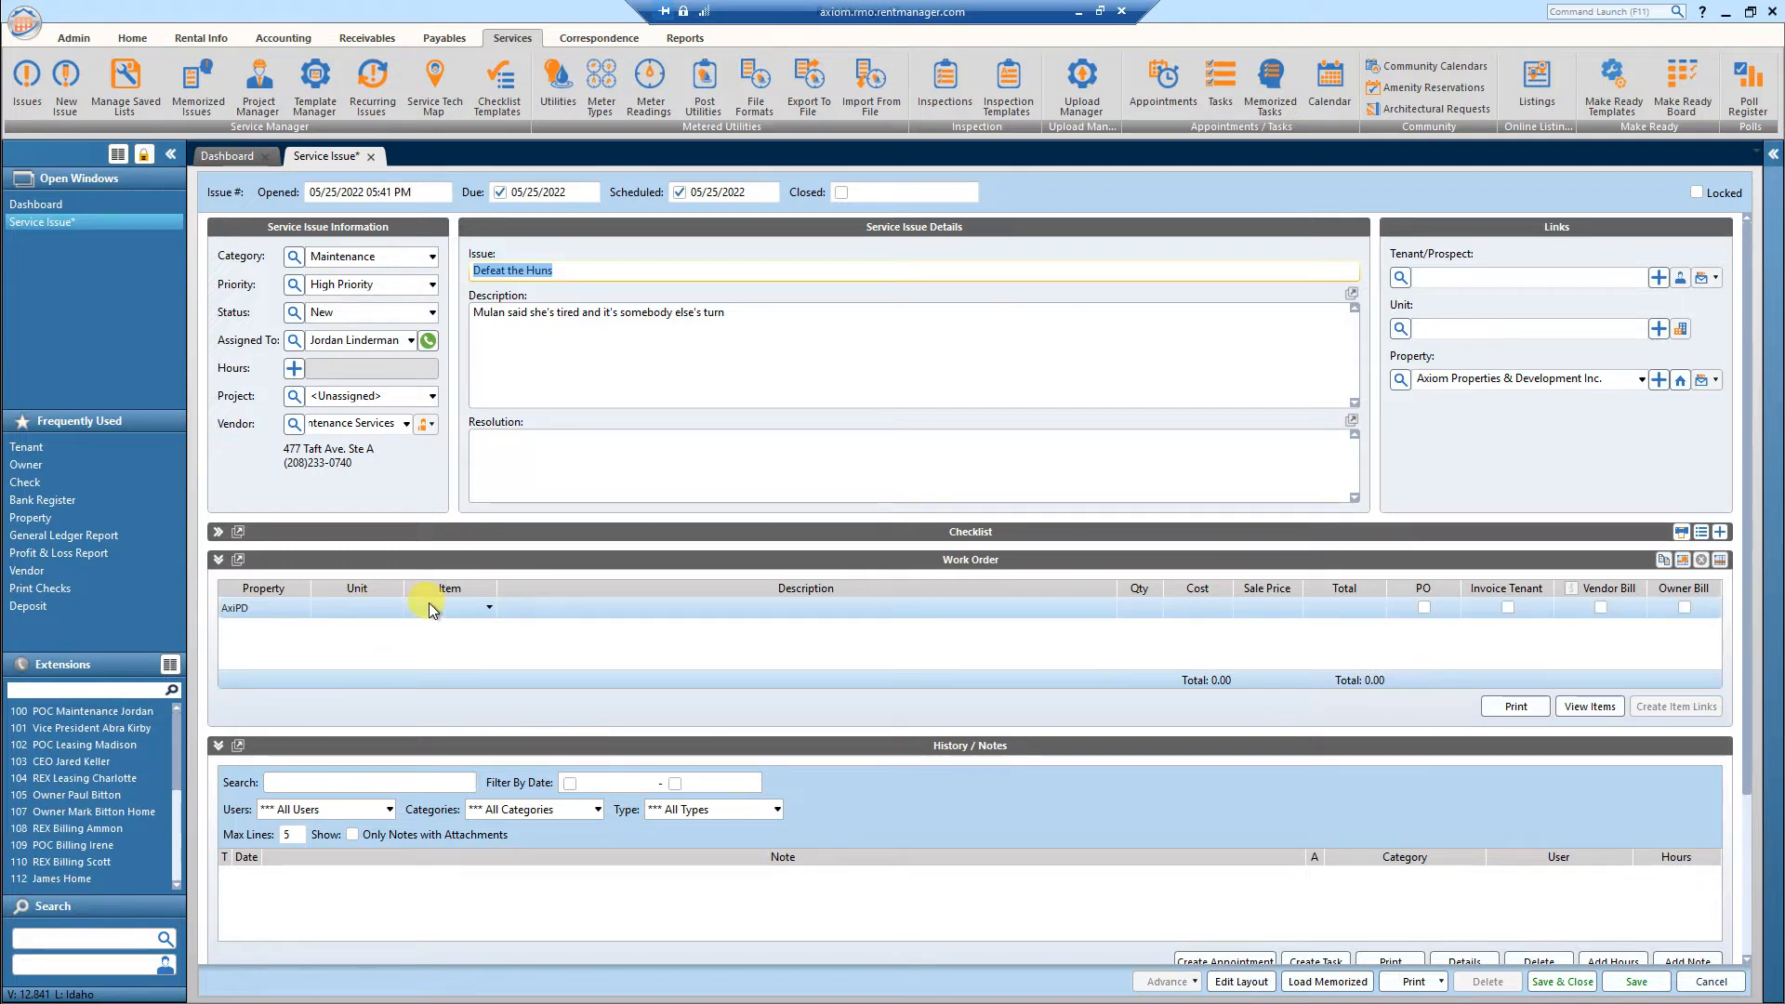
{"action": "left_click", "coordinate": [433, 608]}
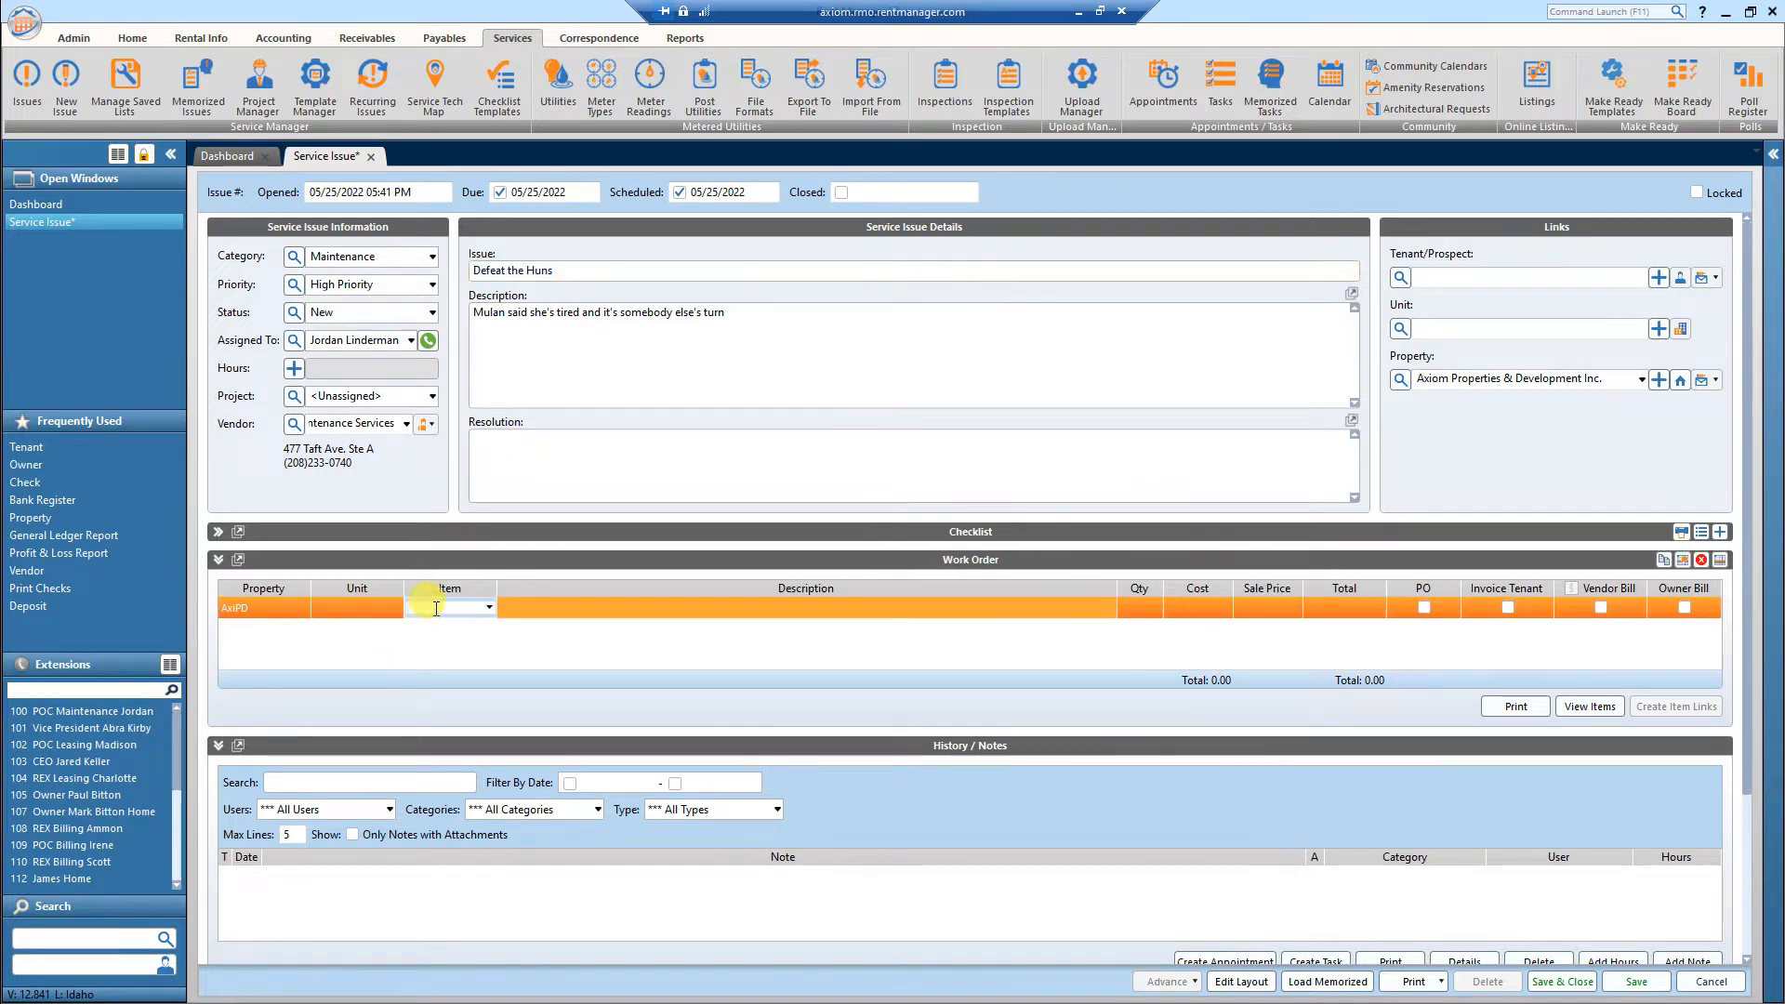
{"action": "type", "text": "ma"}
{"action": "key", "text": "Tab"}
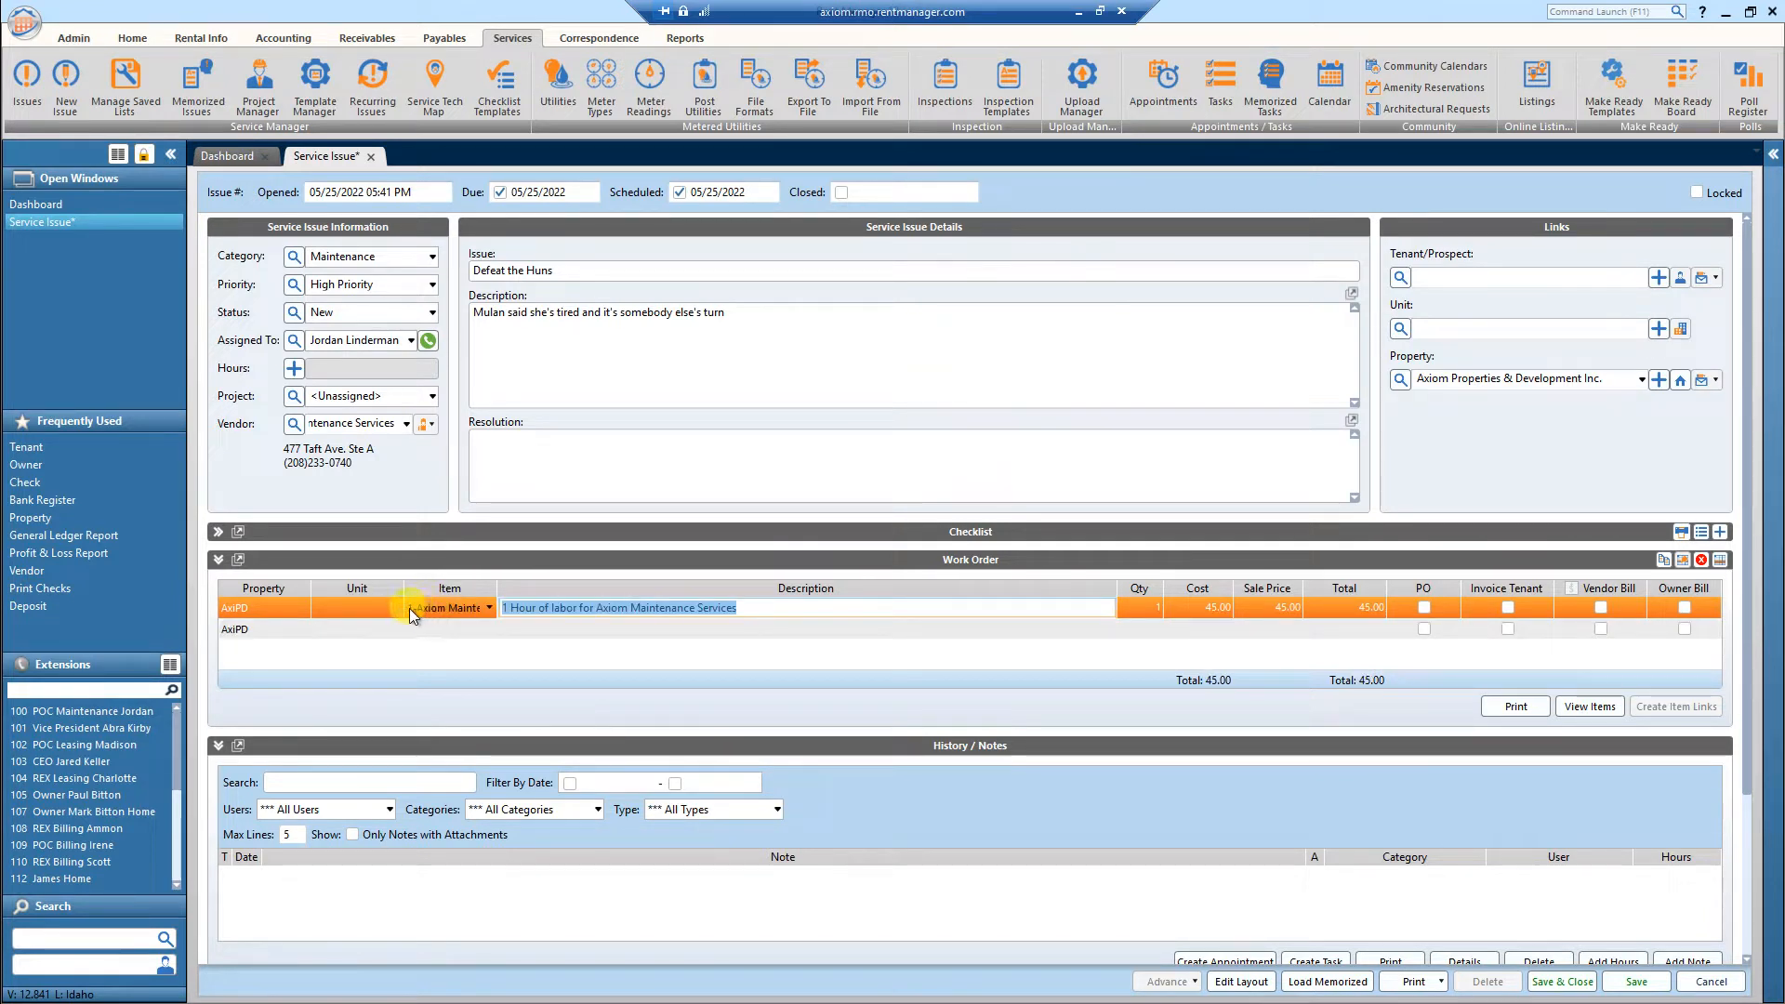
{"action": "left_click", "coordinate": [488, 608]}
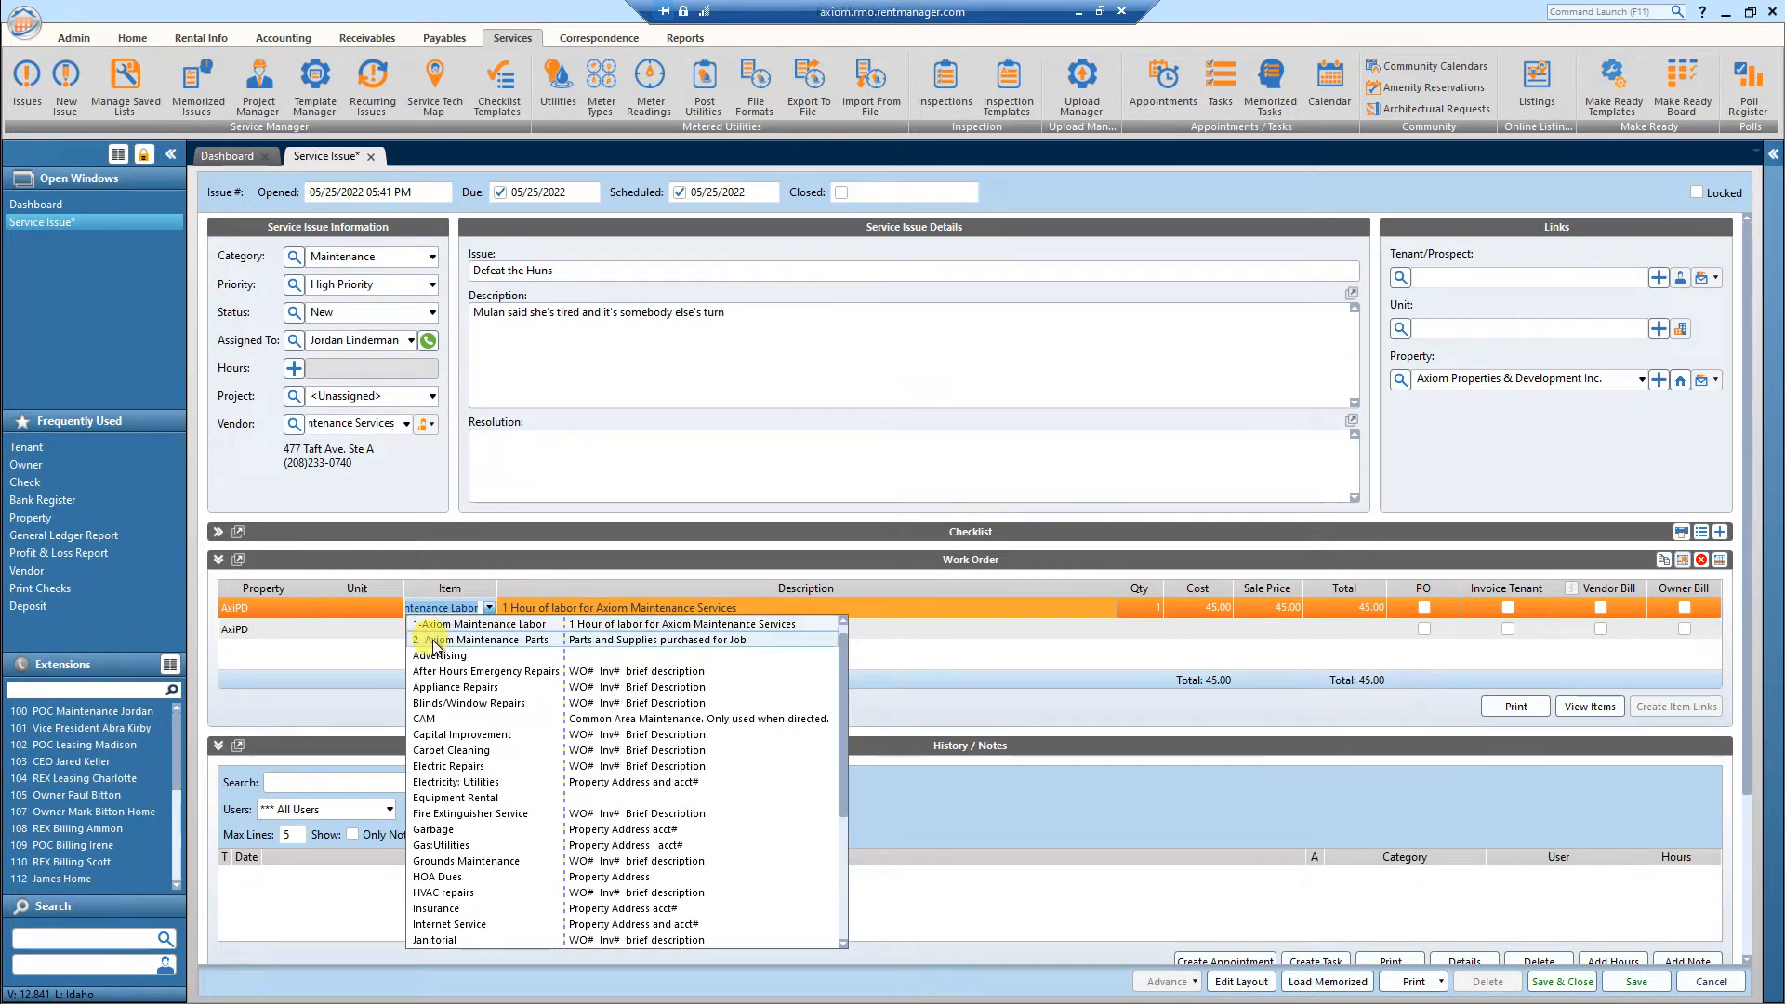
{"action": "left_click", "coordinate": [581, 621]}
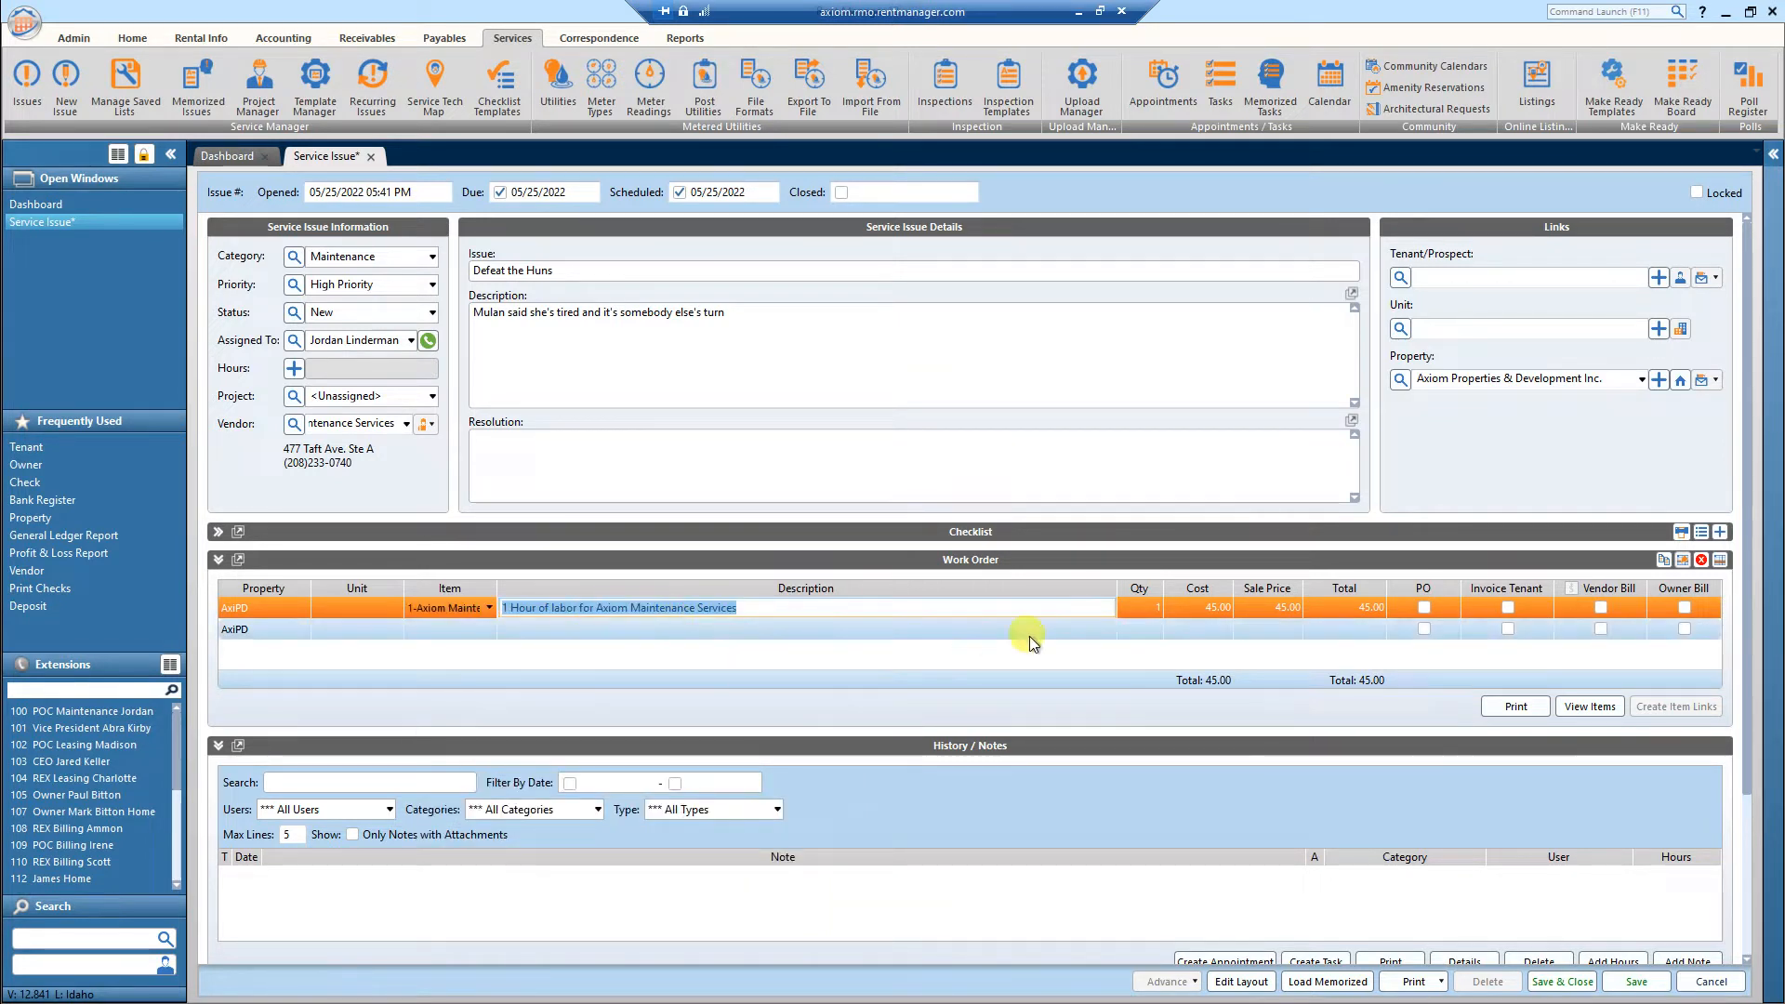
- Set the labor line's quantity to 6.4 and mark it for owner billing
{"action": "left_click", "coordinate": [1146, 604]}
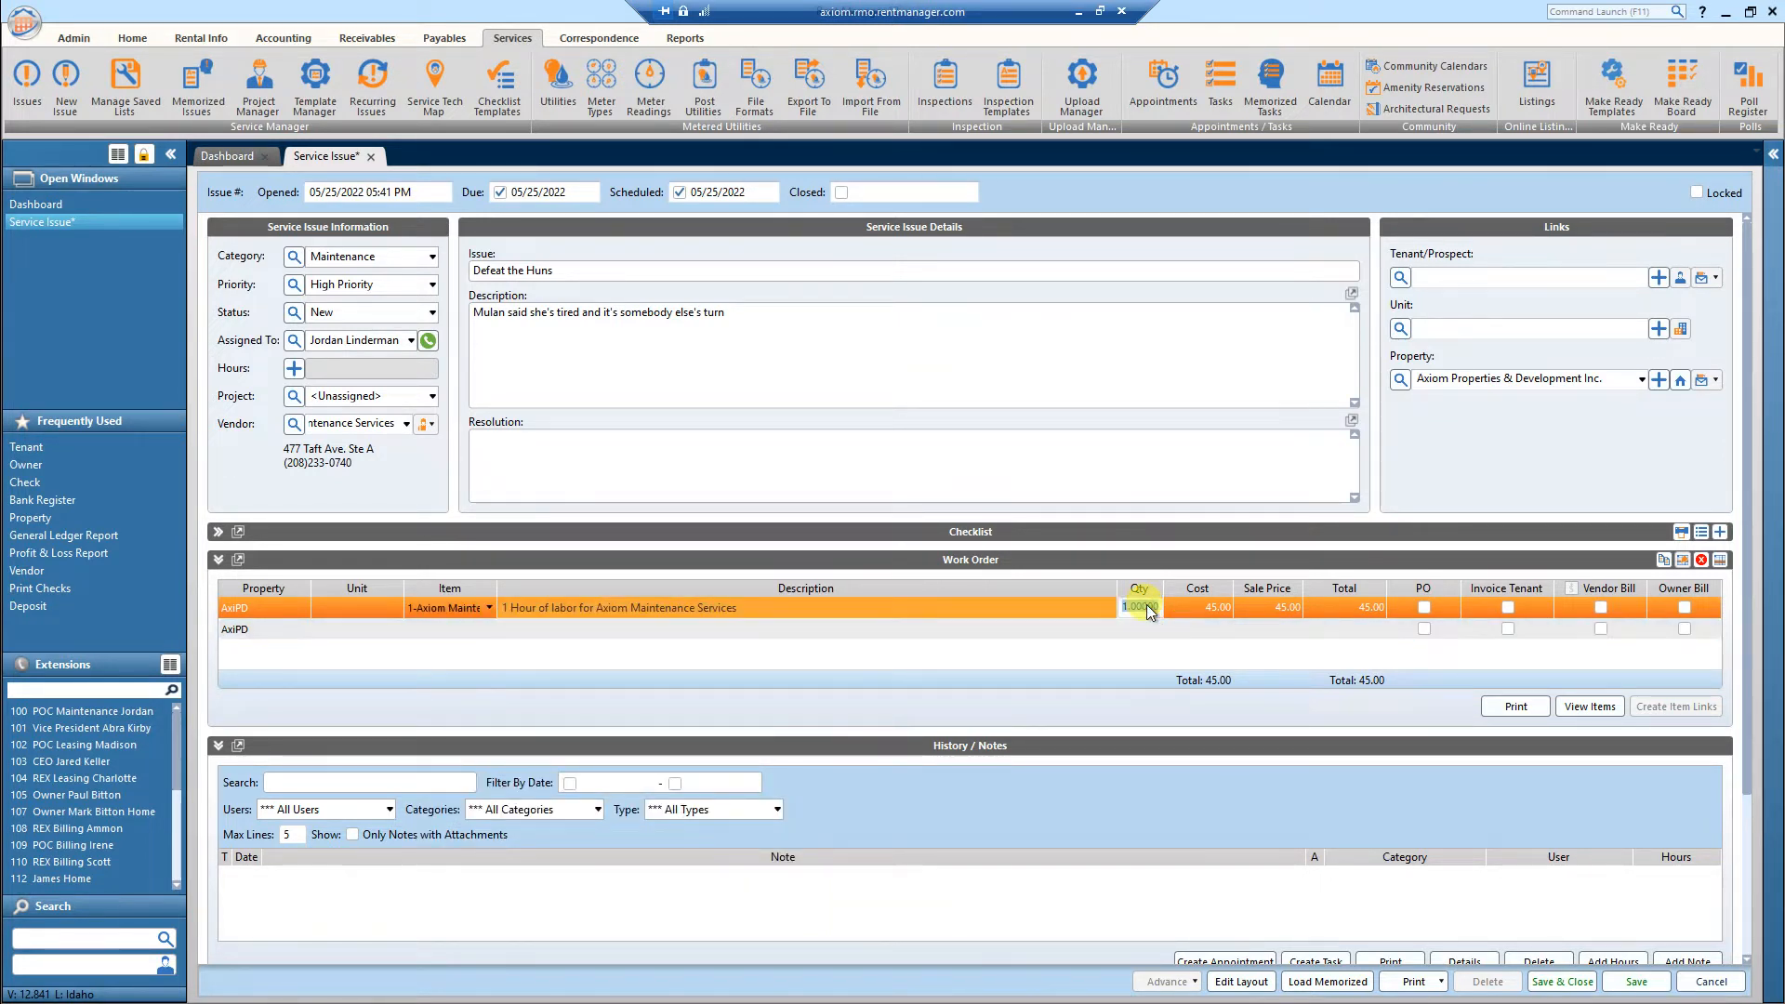
{"action": "type", "text": "6.4"}
{"action": "key", "text": "Tab"}
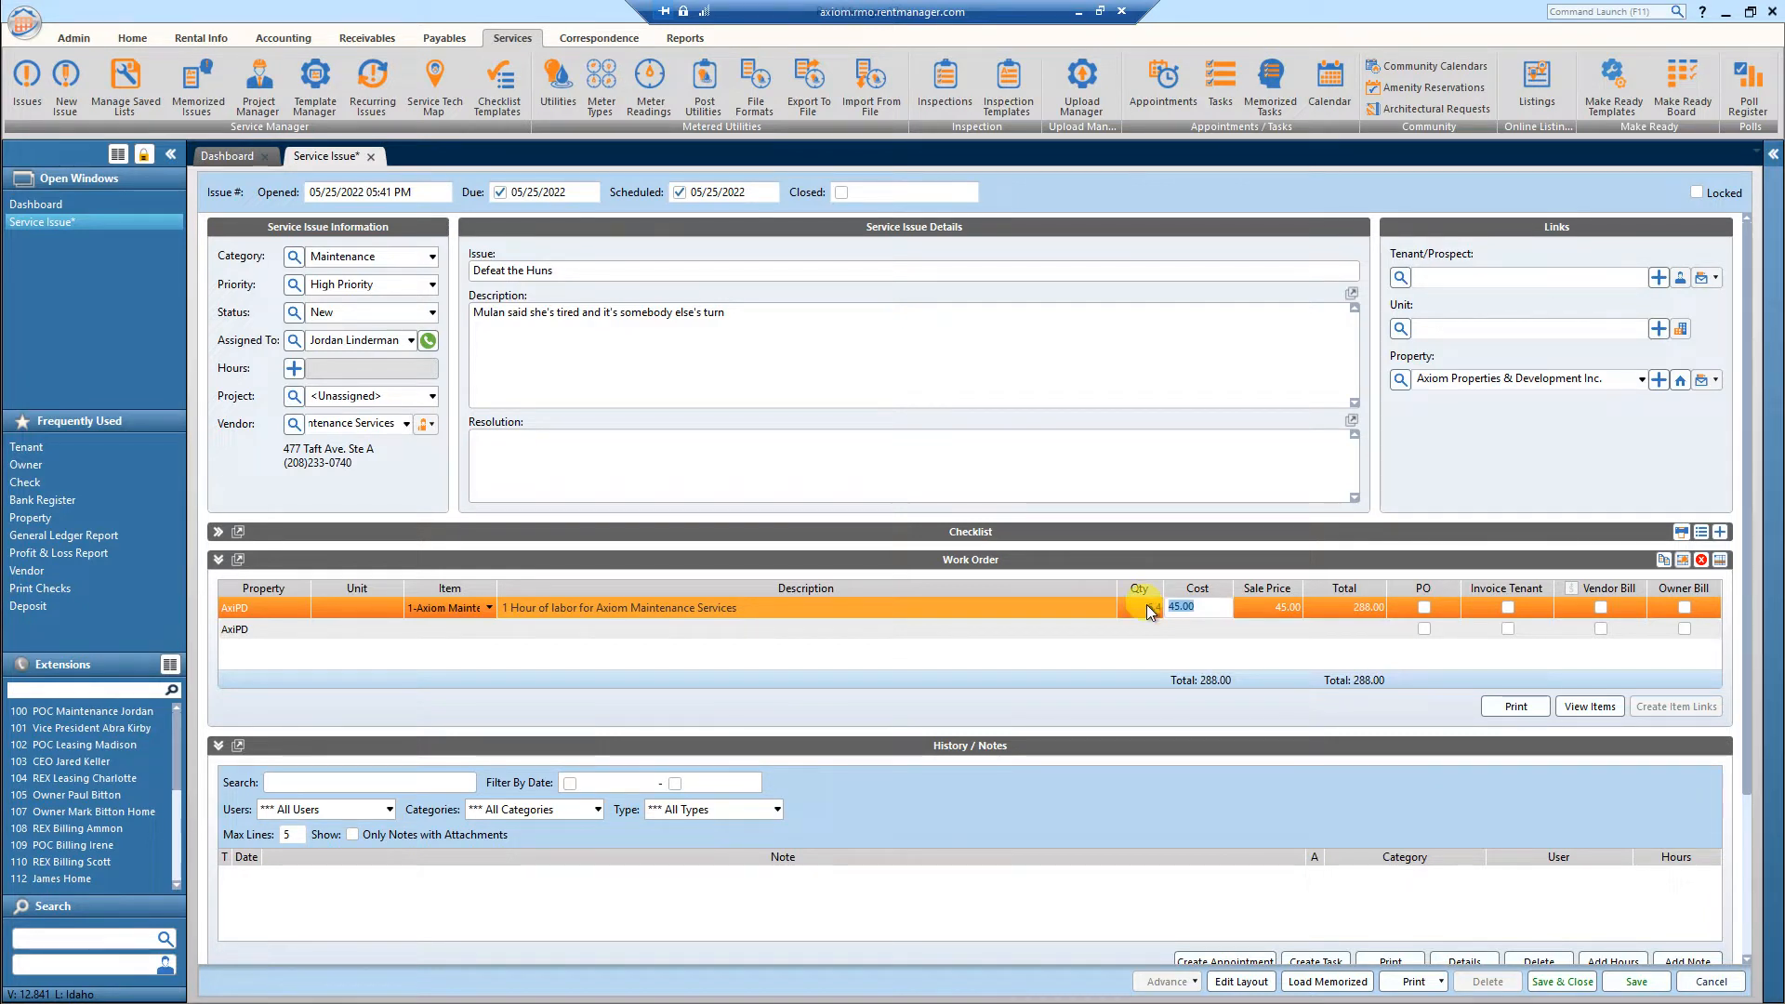
{"action": "key", "text": "Tab"}
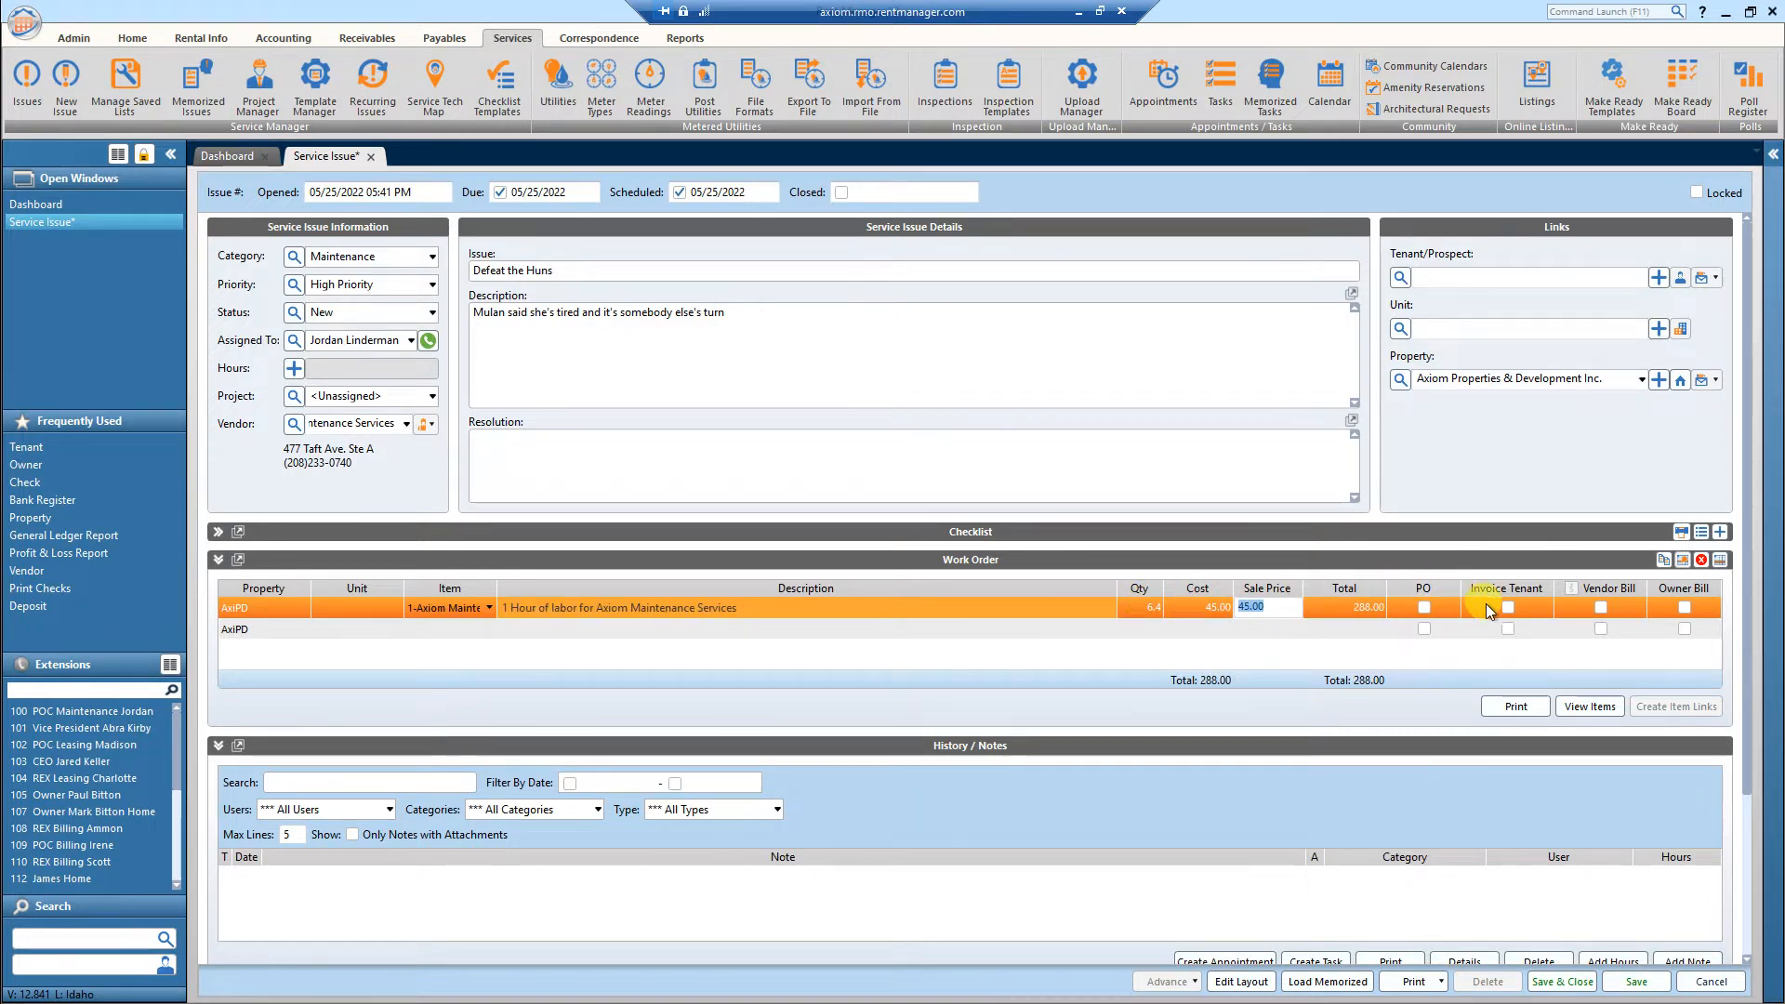
{"action": "left_click", "coordinate": [1683, 607]}
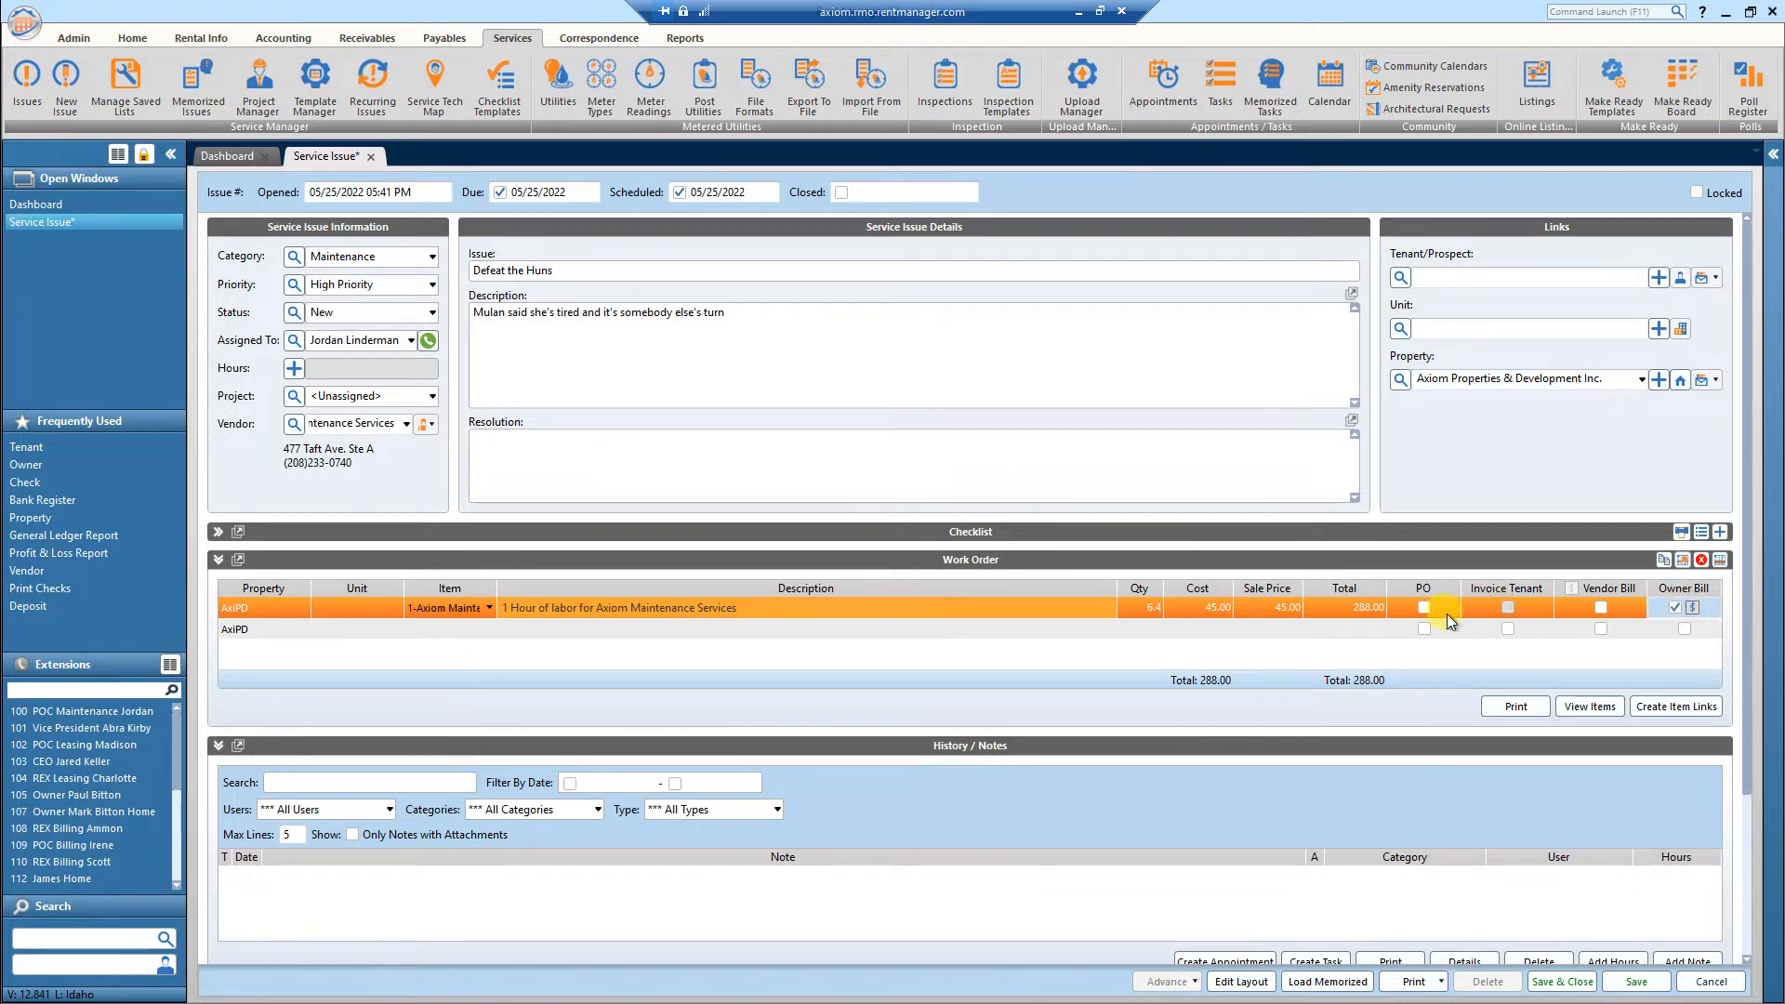
- Add a 2- Axiom Maintenance- Parts line with cost and sale price of 56.55, marked for owner billing
{"action": "left_click", "coordinate": [431, 627]}
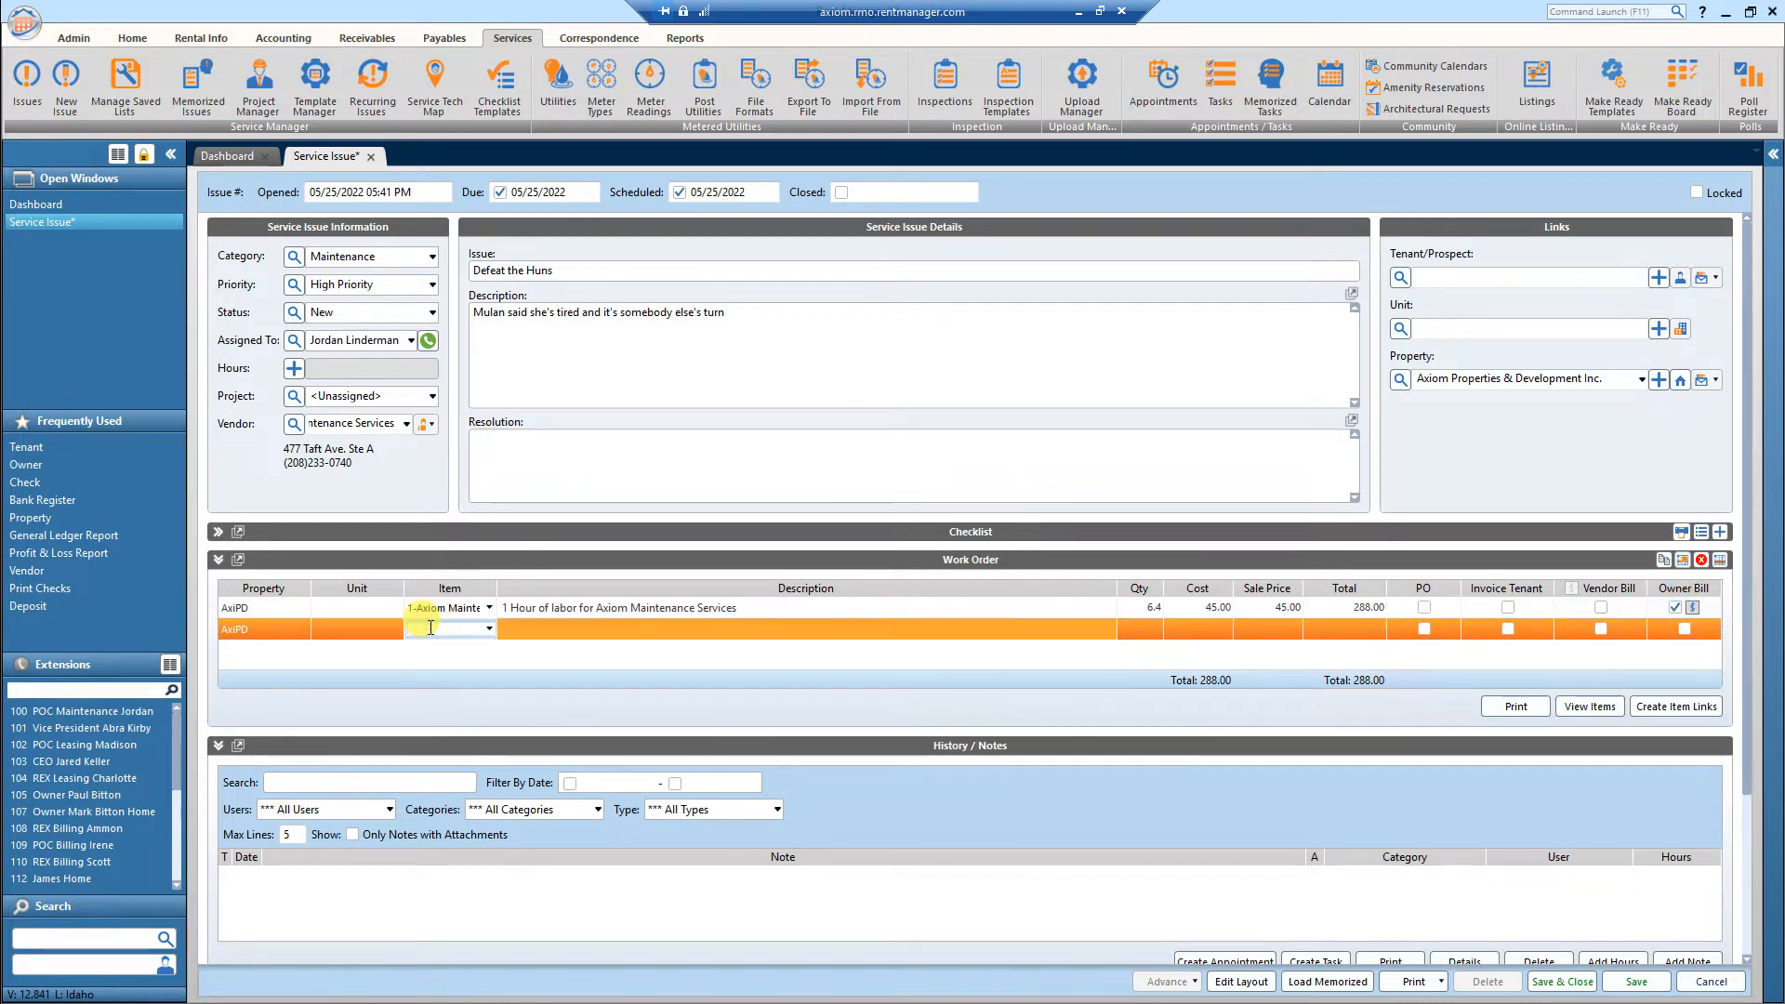
{"action": "type", "text": "2"}
{"action": "key", "text": "Tab"}
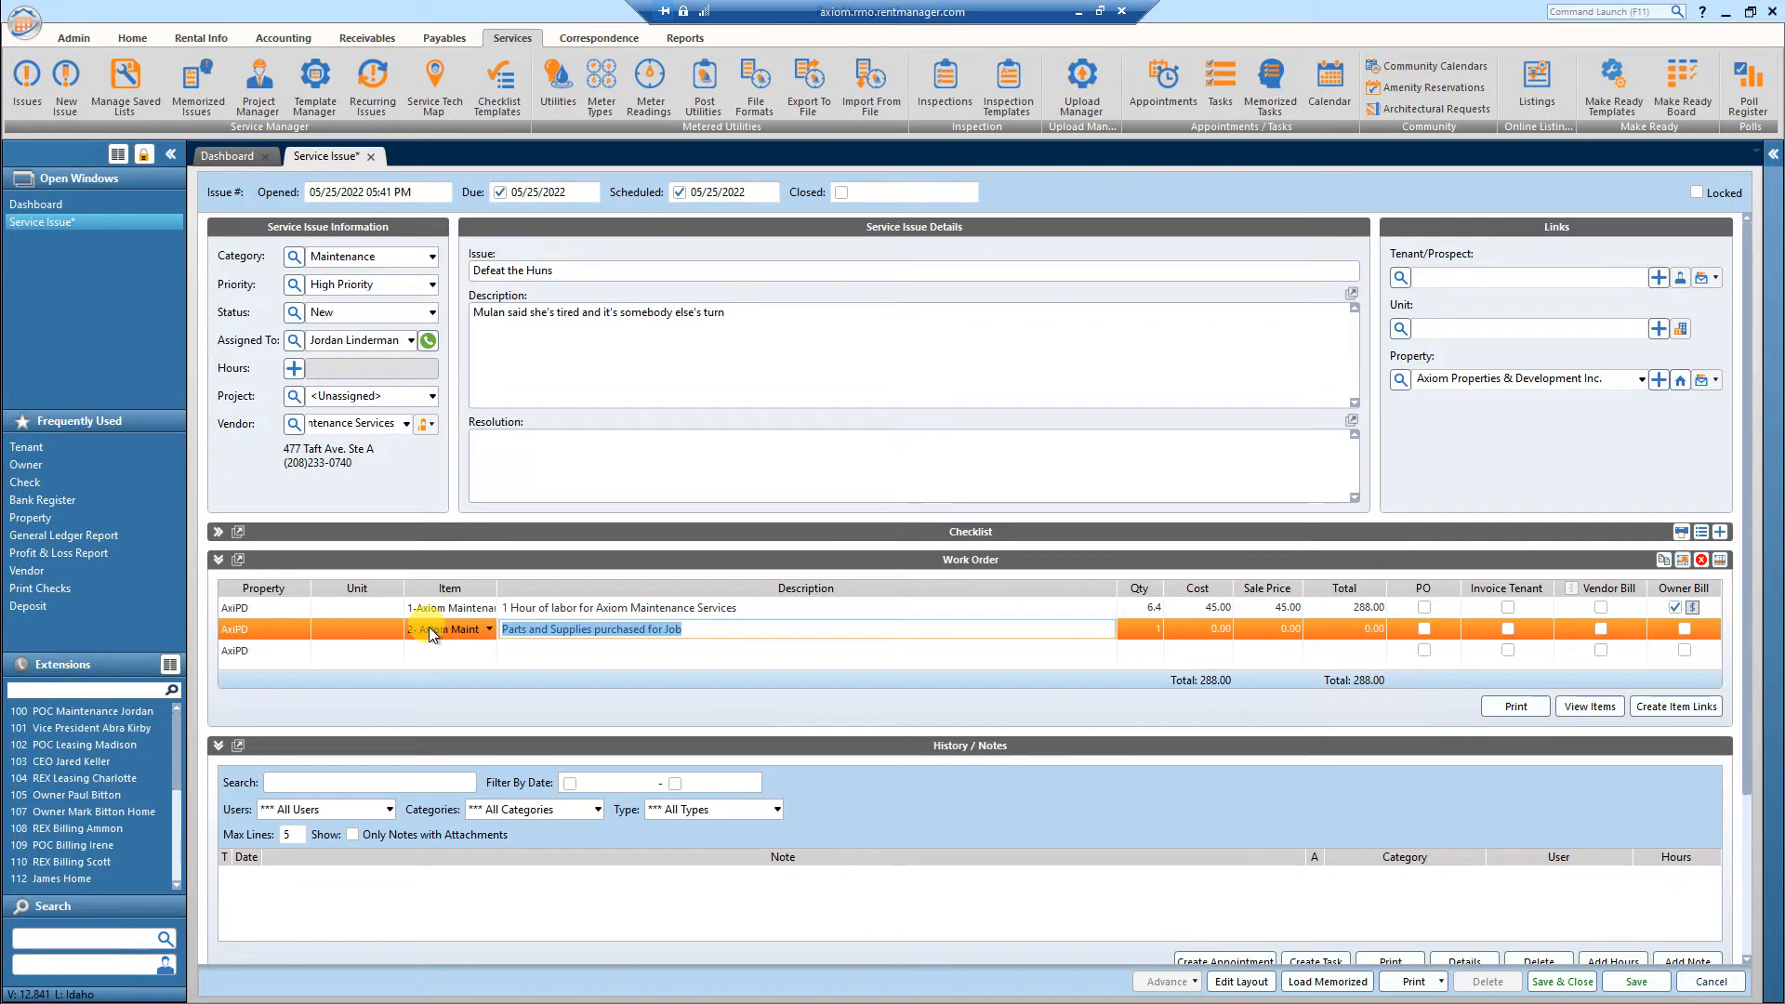
{"action": "key", "text": "Tab"}
{"action": "key", "text": "Tab"}
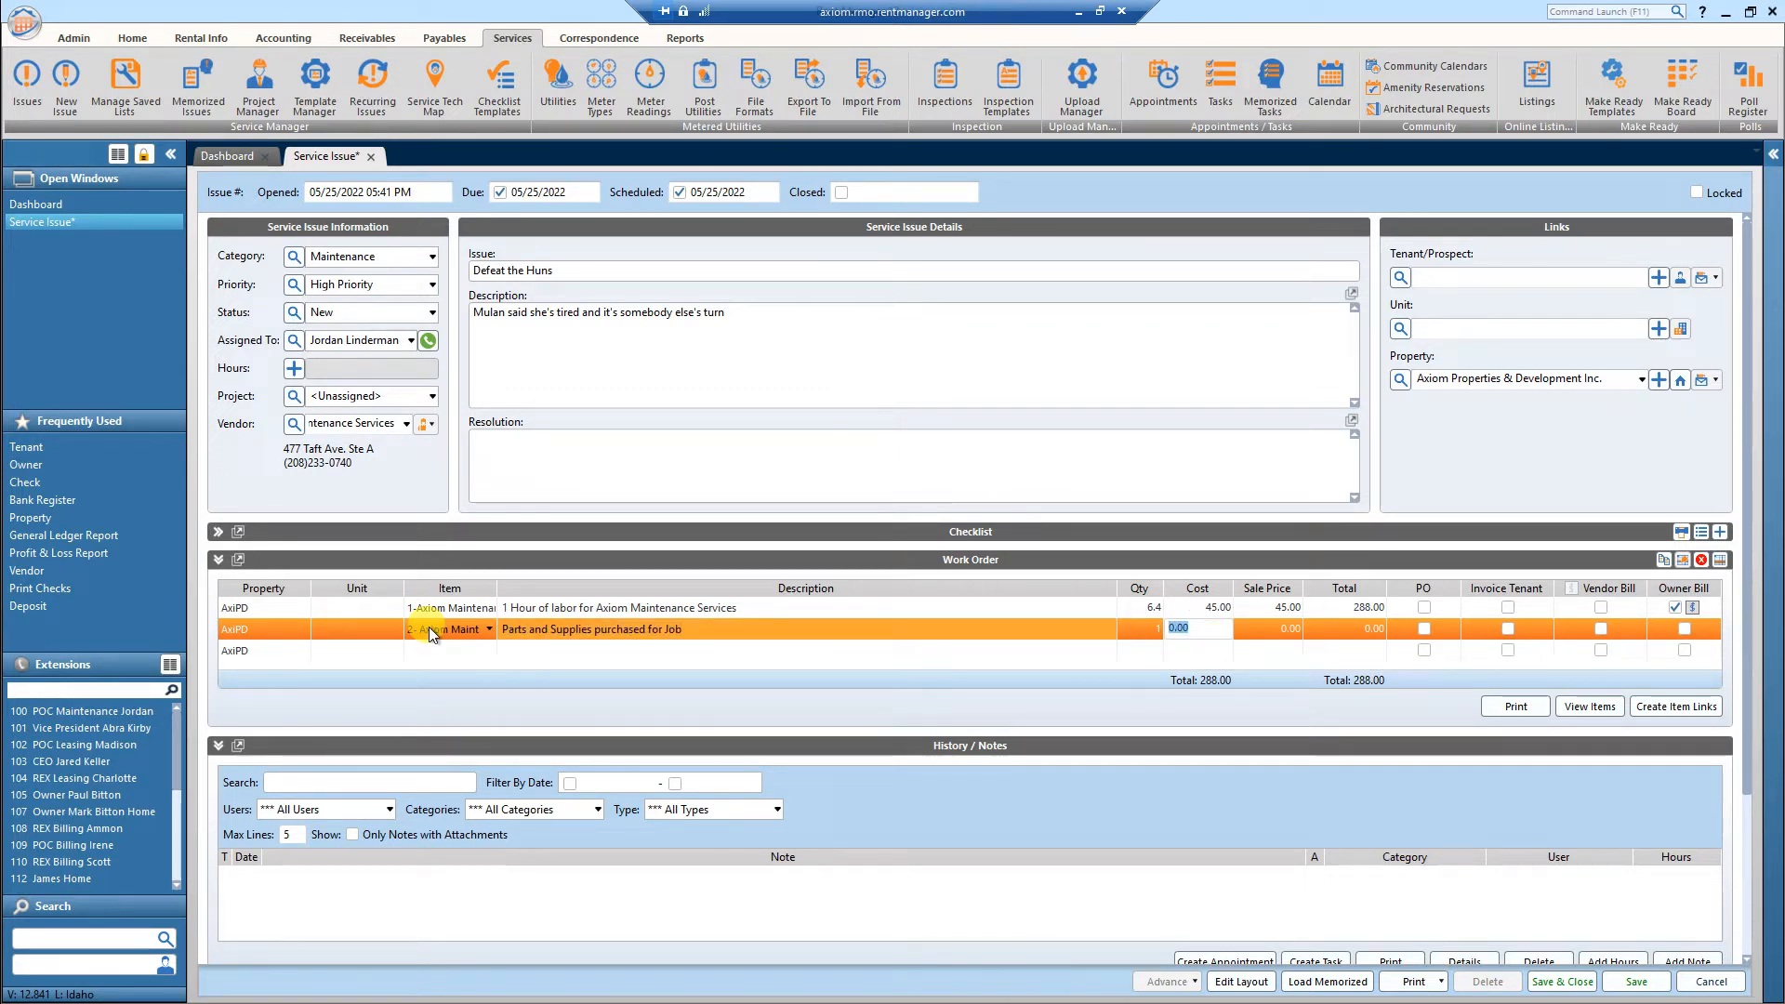
{"action": "type", "text": "56.55"}
{"action": "key", "text": "Tab"}
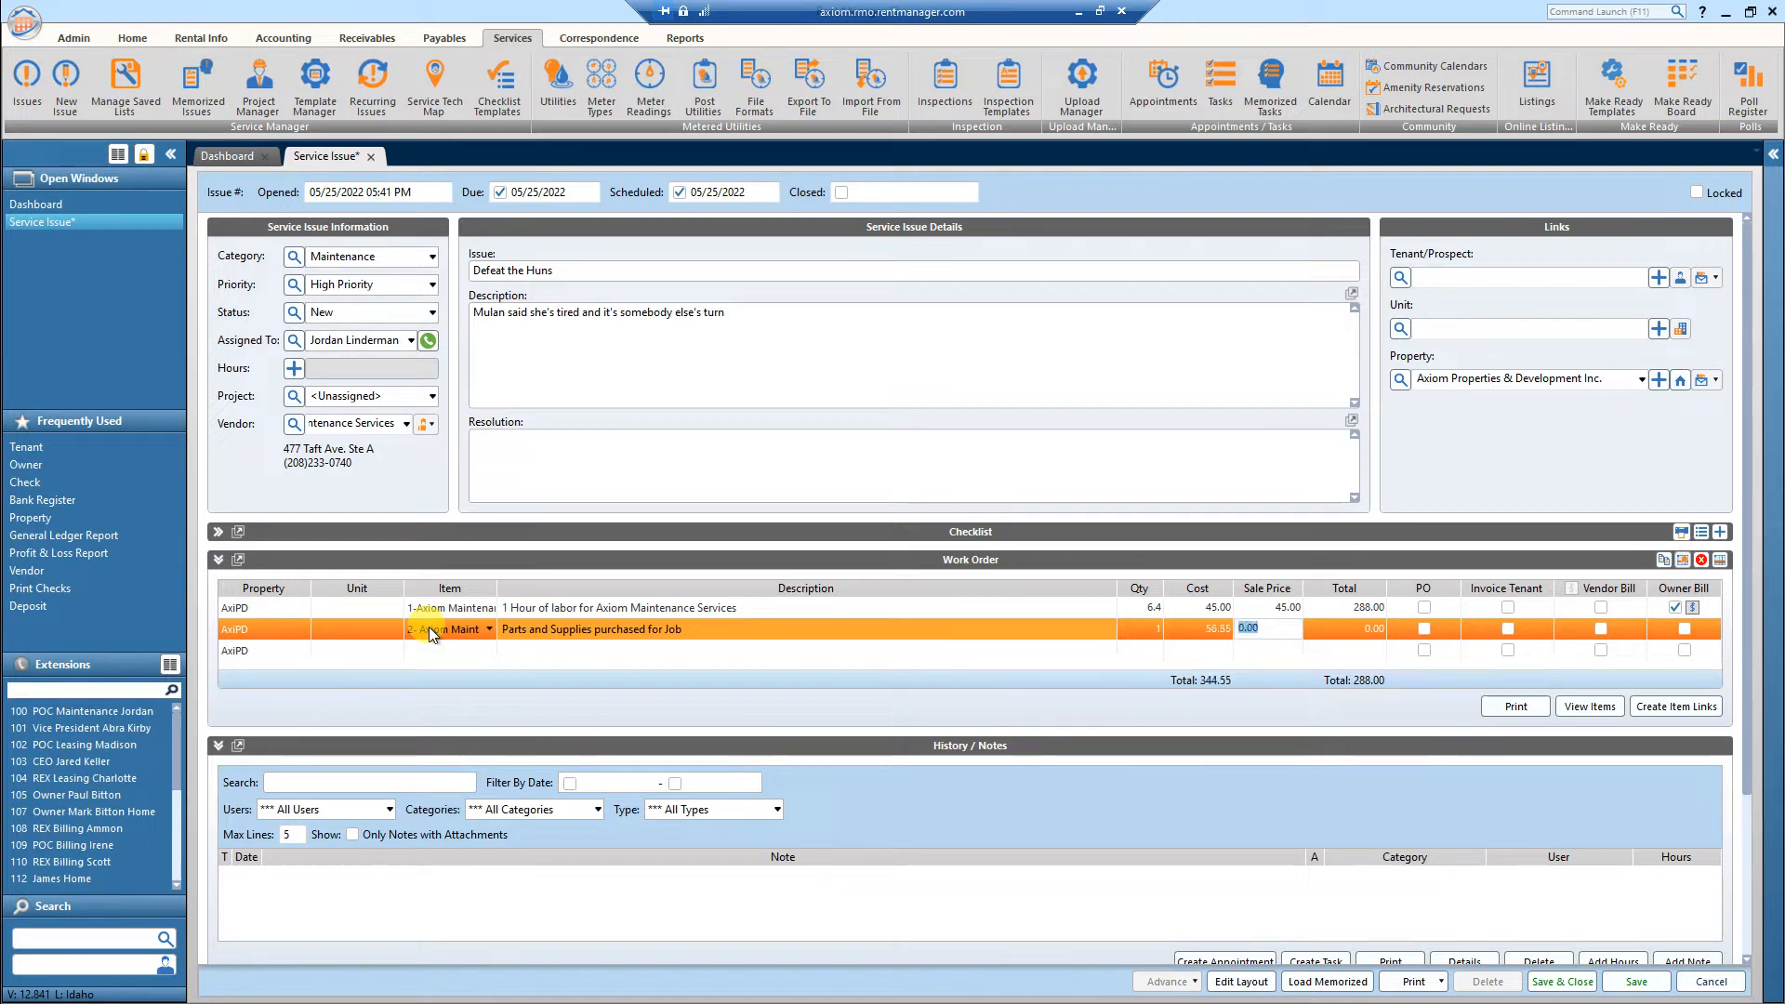
{"action": "type", "text": "56.55"}
{"action": "key", "text": "Tab"}
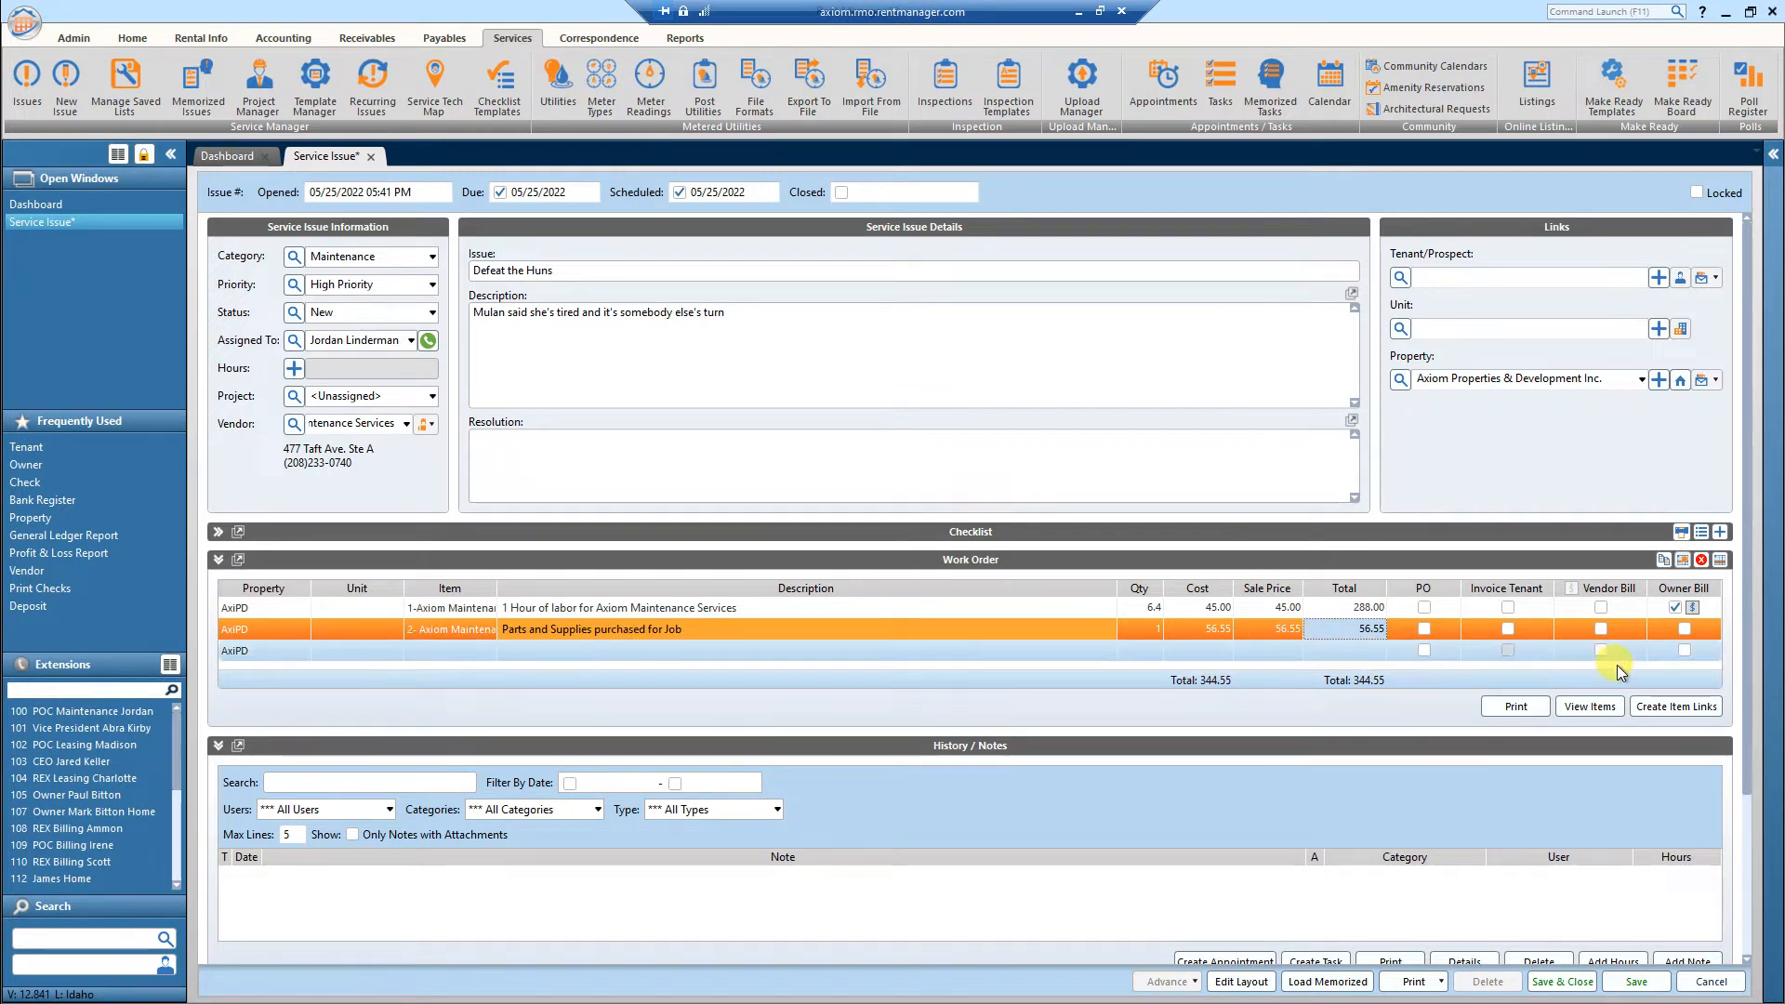
{"action": "left_click", "coordinate": [1683, 630]}
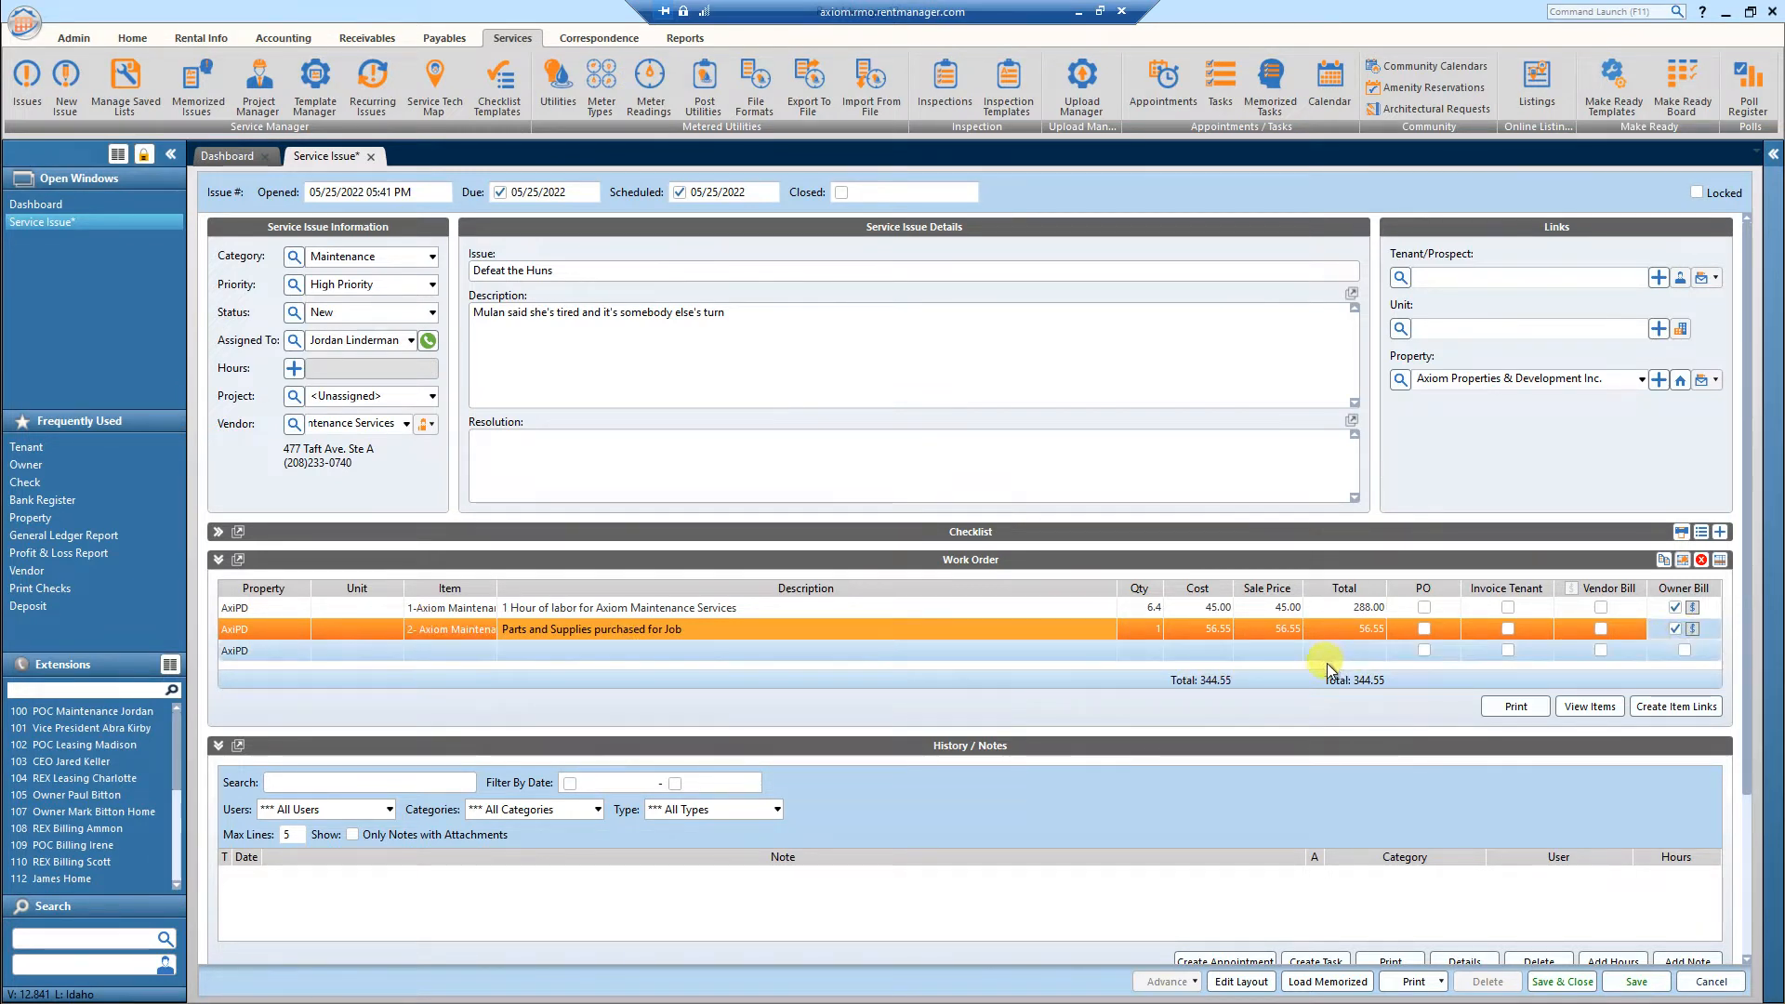
- Examine the category choices for a new history note on the issue, then discard the note
{"action": "scroll", "coordinate": [1420, 742], "scroll_direction": "down", "scroll_amount": 2}
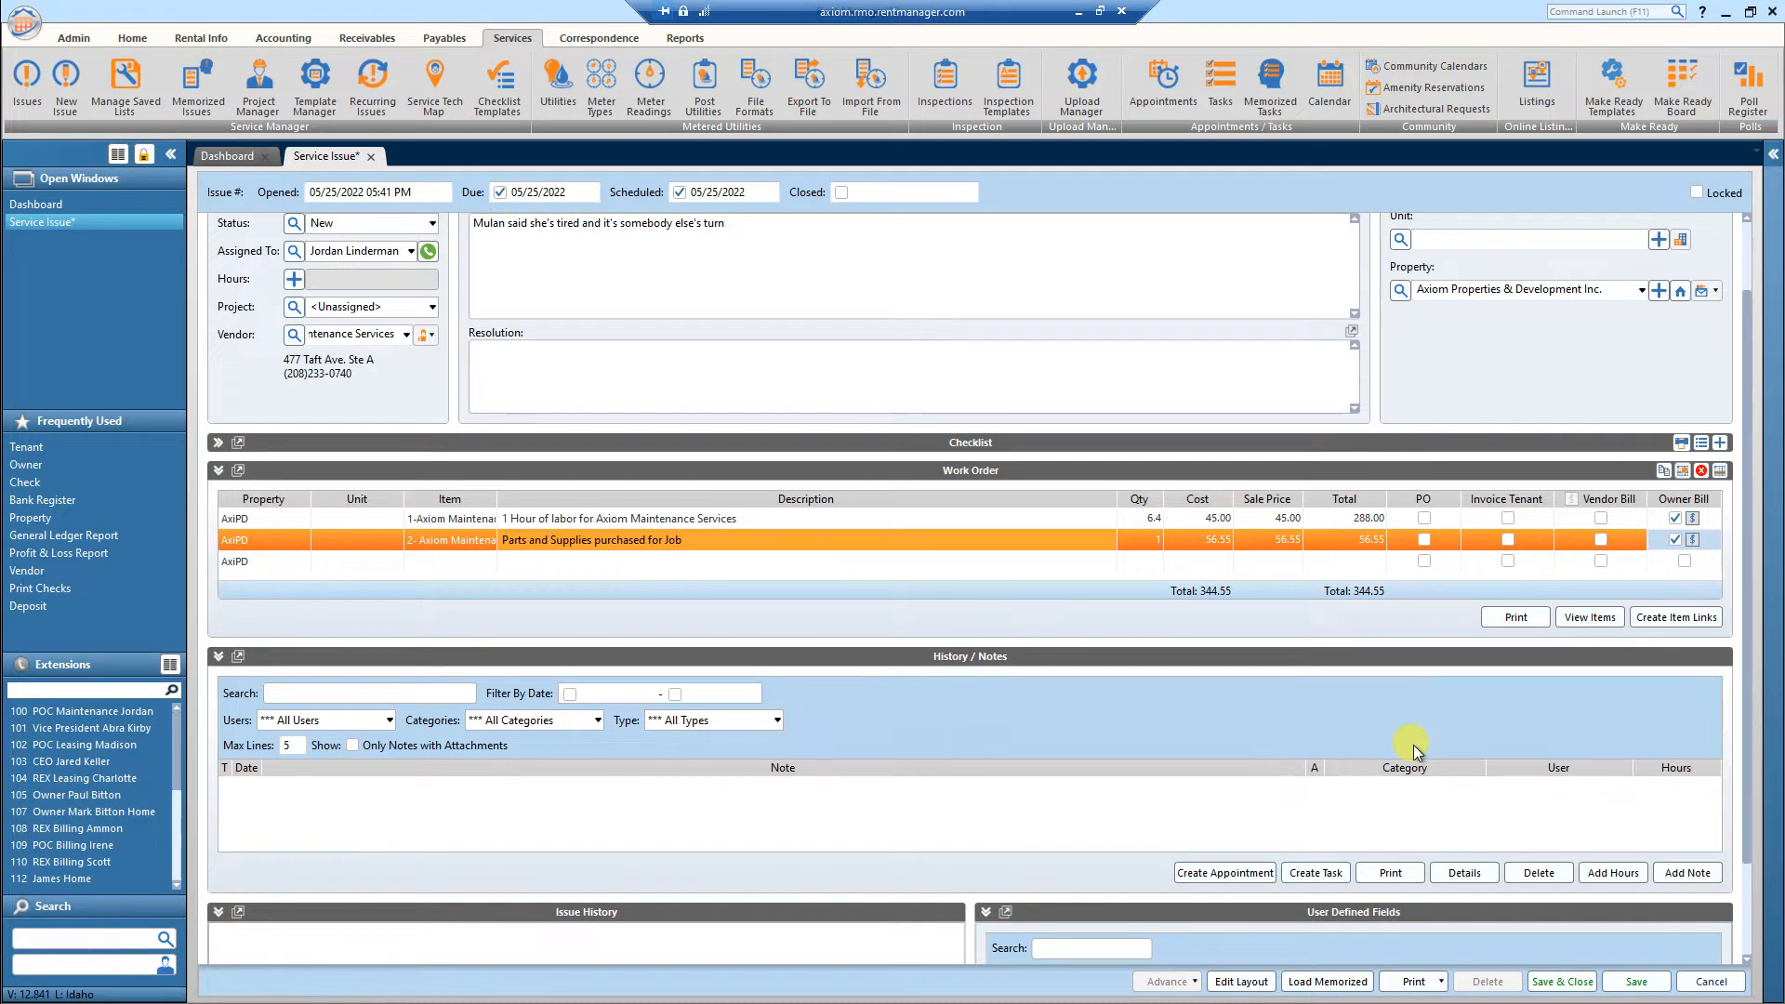
{"action": "scroll", "coordinate": [1413, 745], "scroll_direction": "down", "scroll_amount": 1}
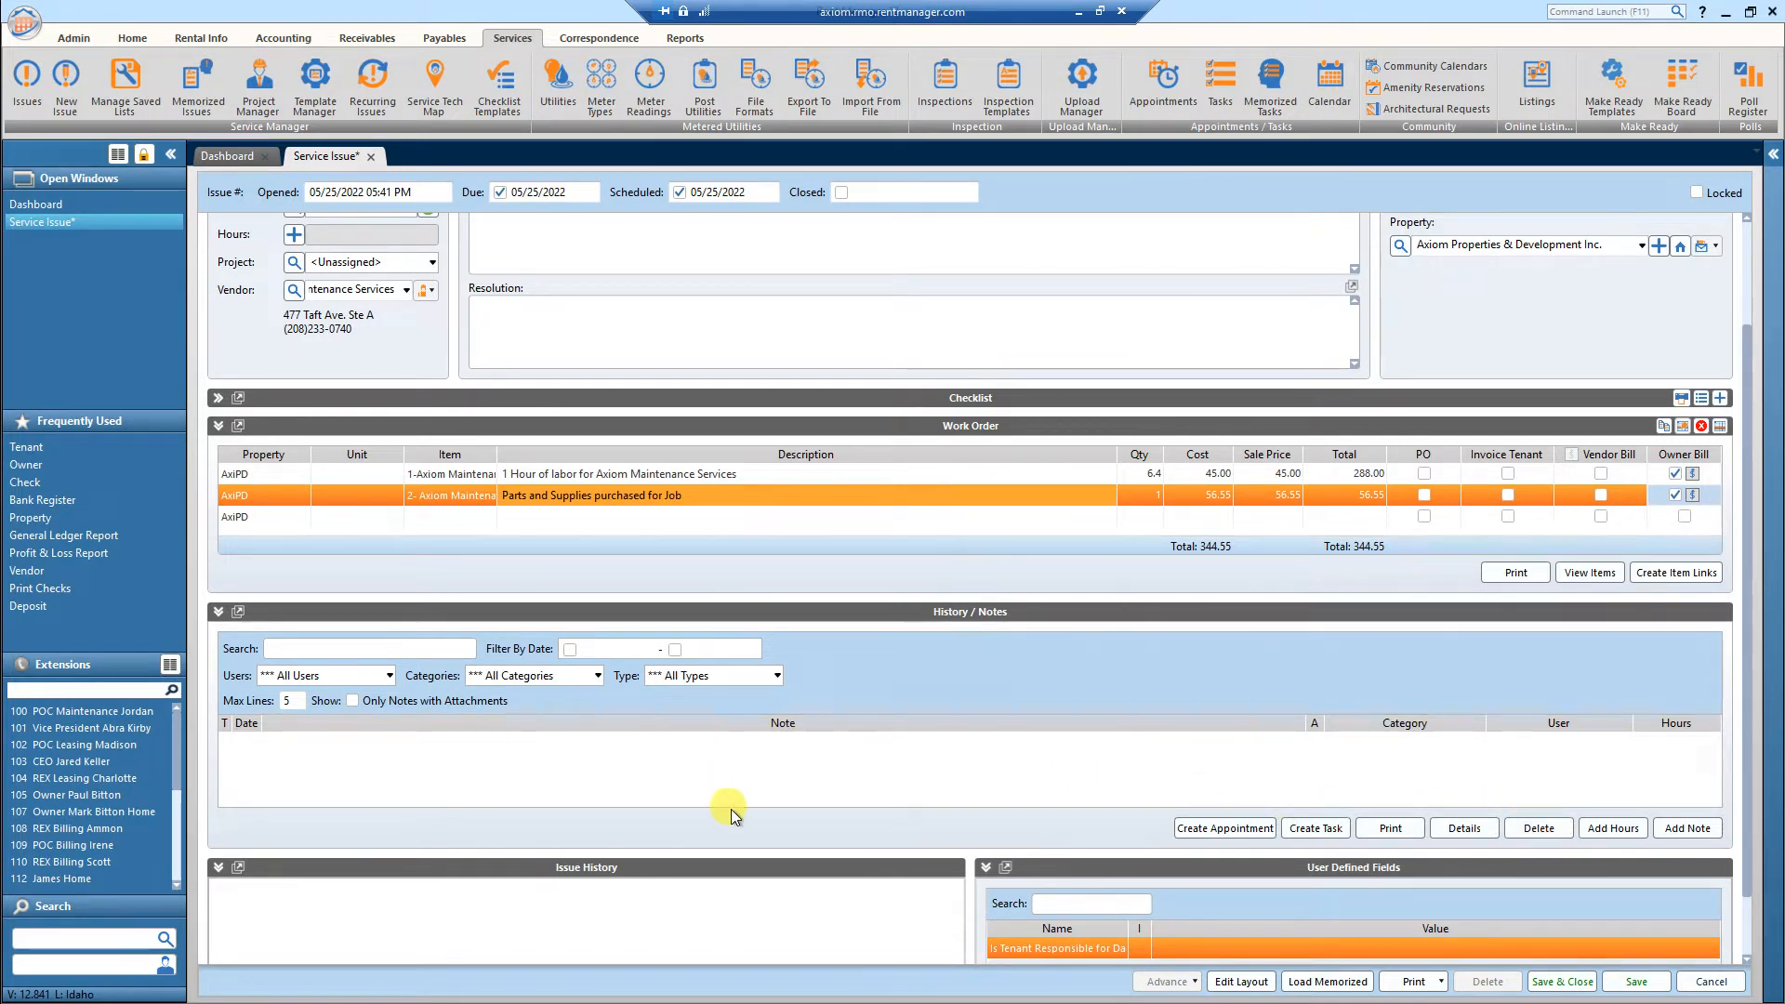
{"action": "scroll", "coordinate": [731, 810], "scroll_direction": "down", "scroll_amount": 1}
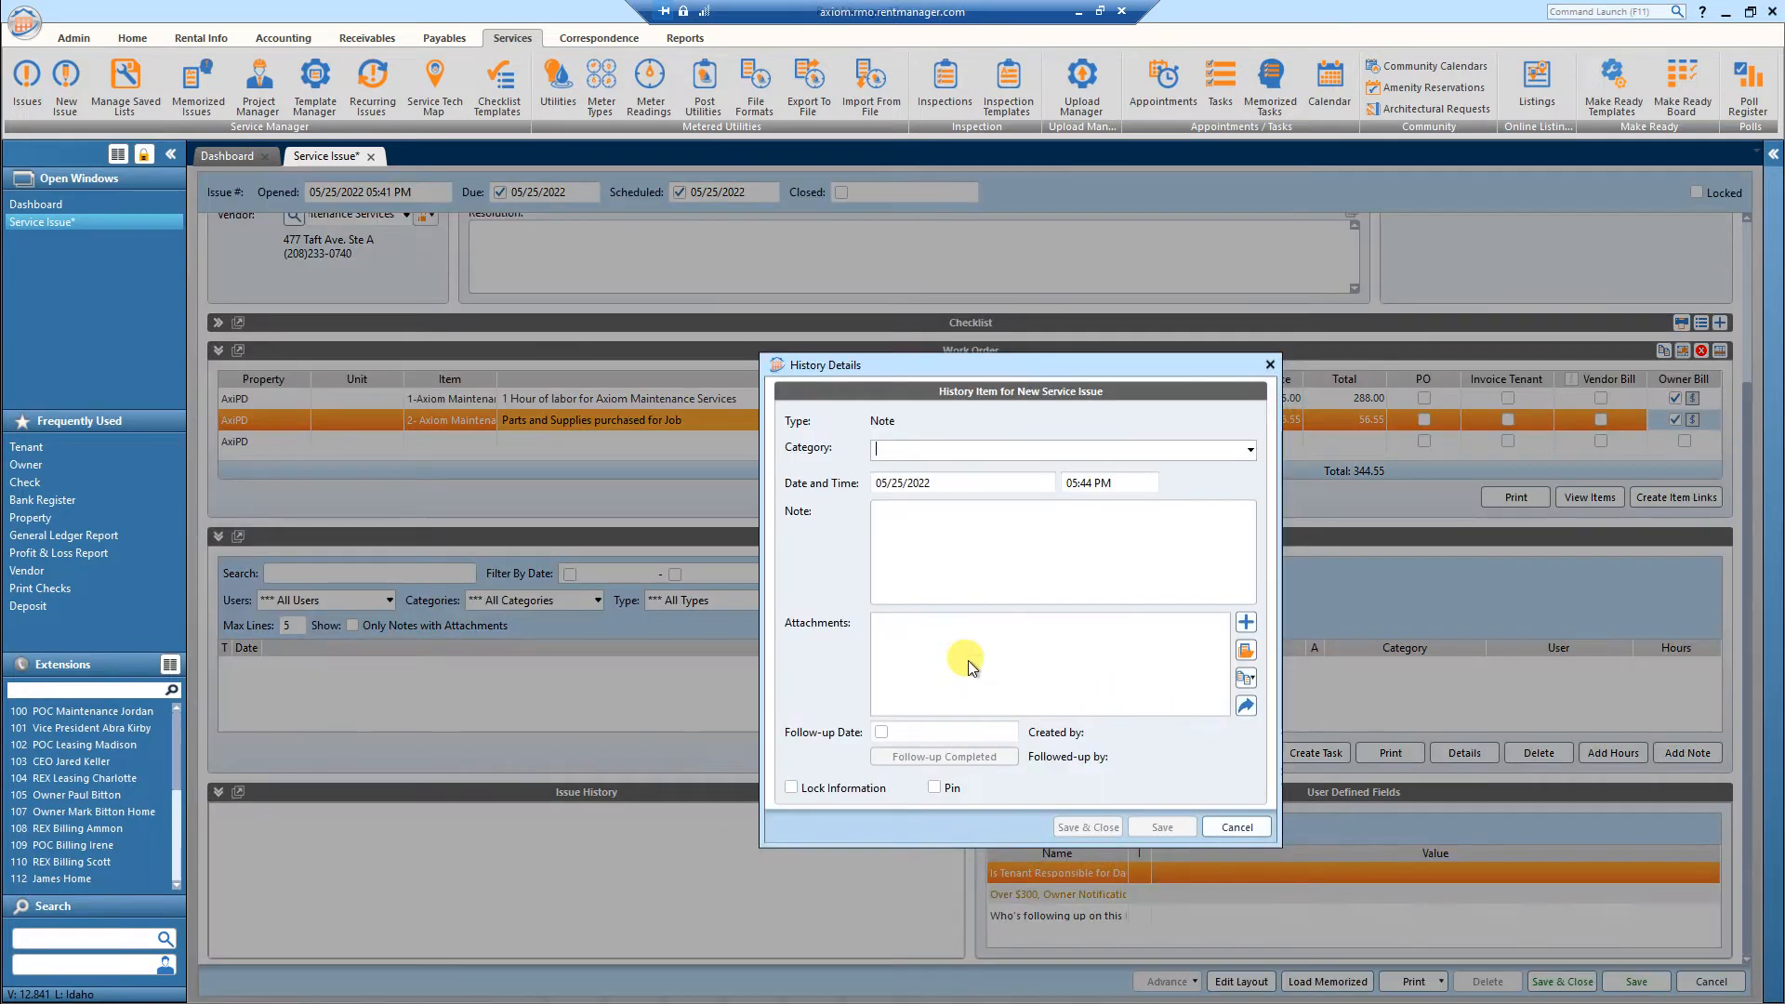
{"action": "left_click", "coordinate": [1089, 448]}
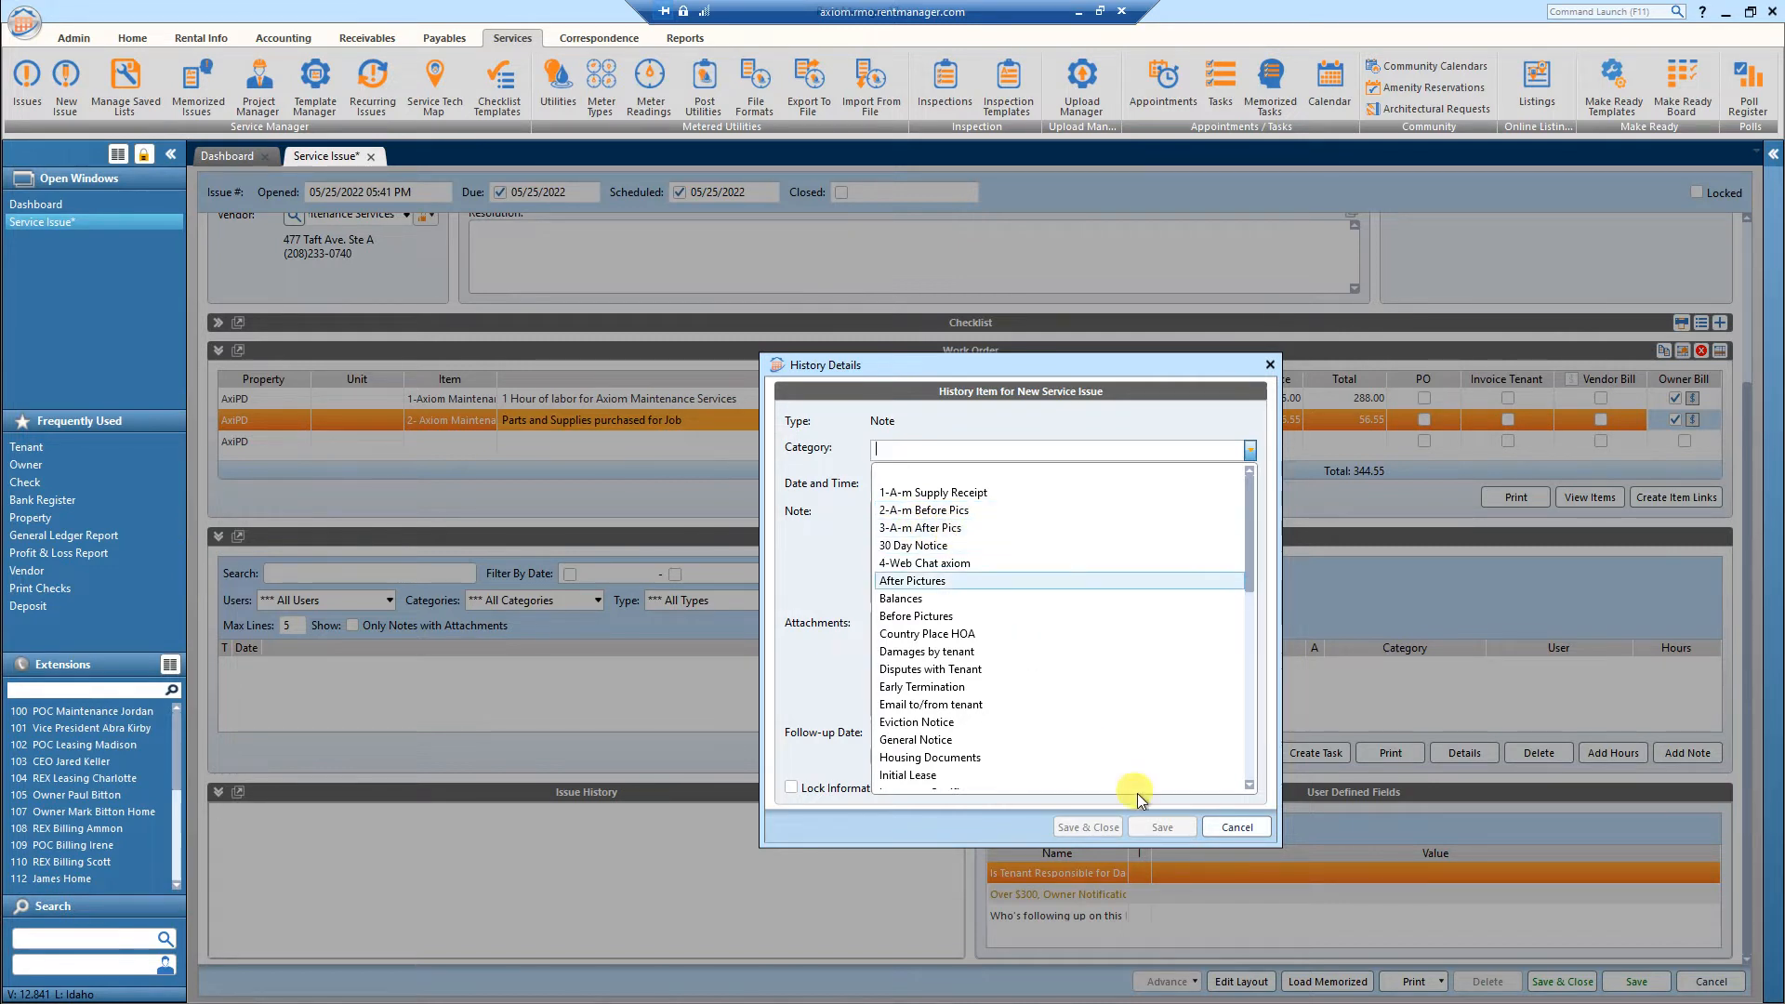
{"action": "left_click", "coordinate": [1226, 830]}
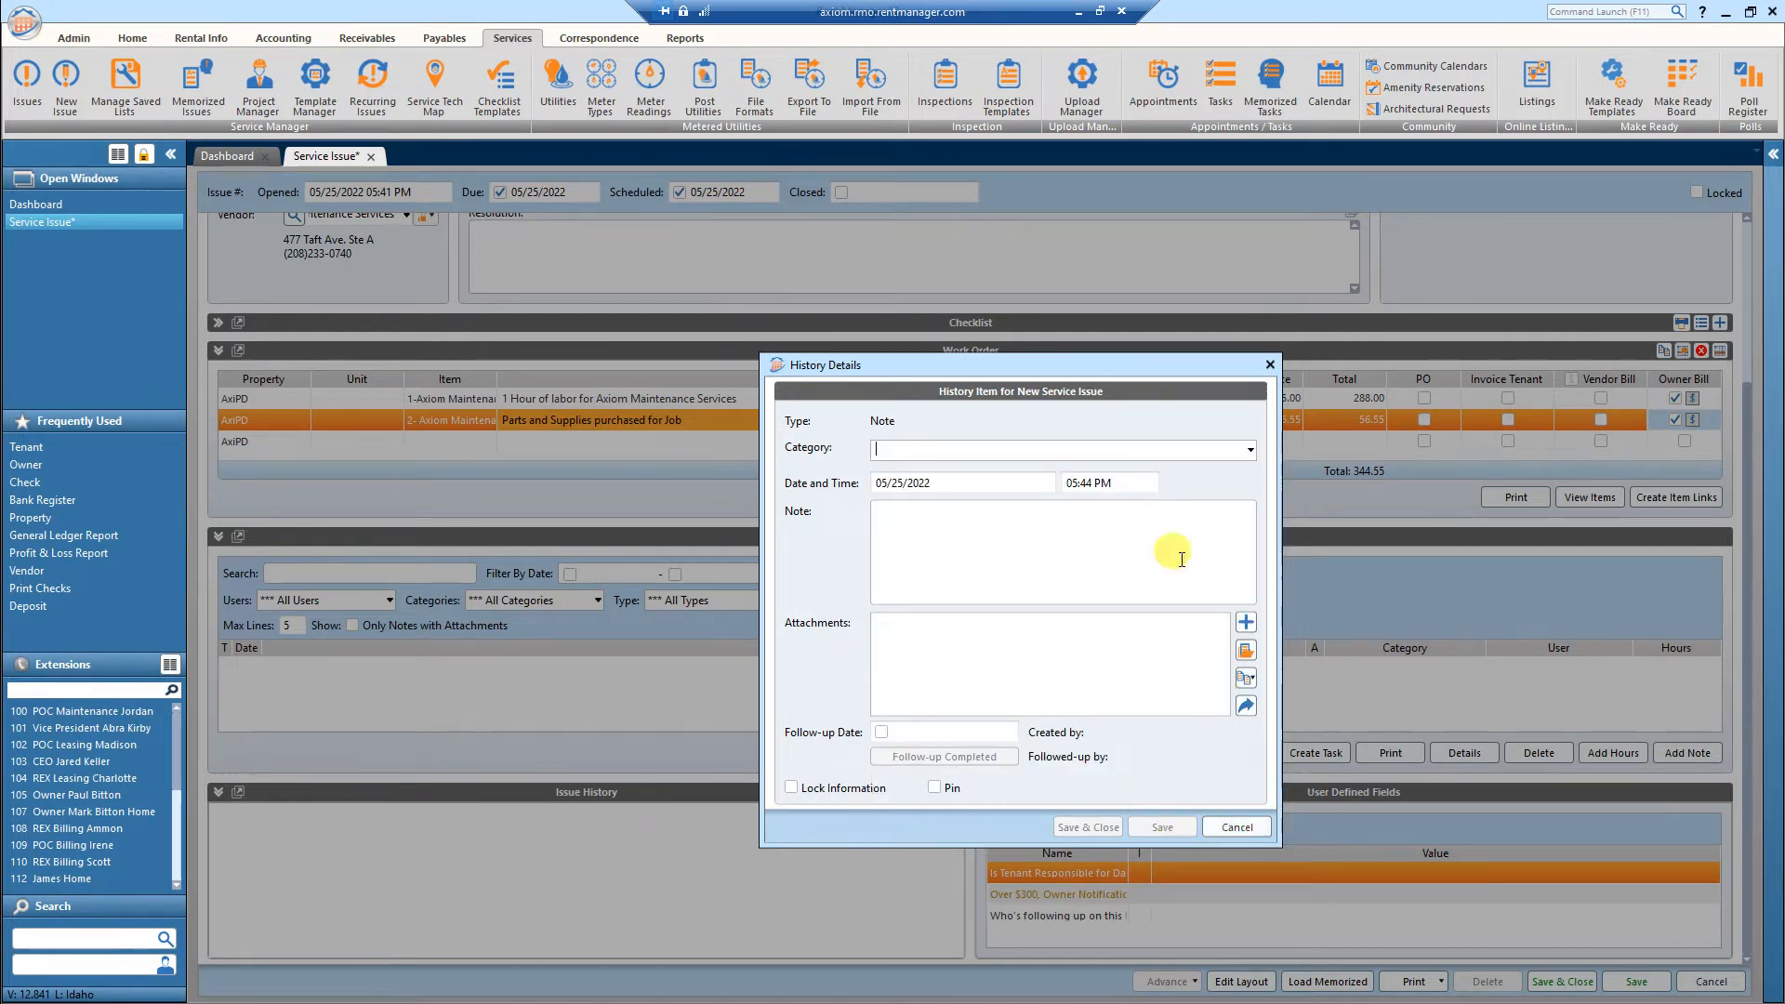
{"action": "left_click", "coordinate": [1237, 826]}
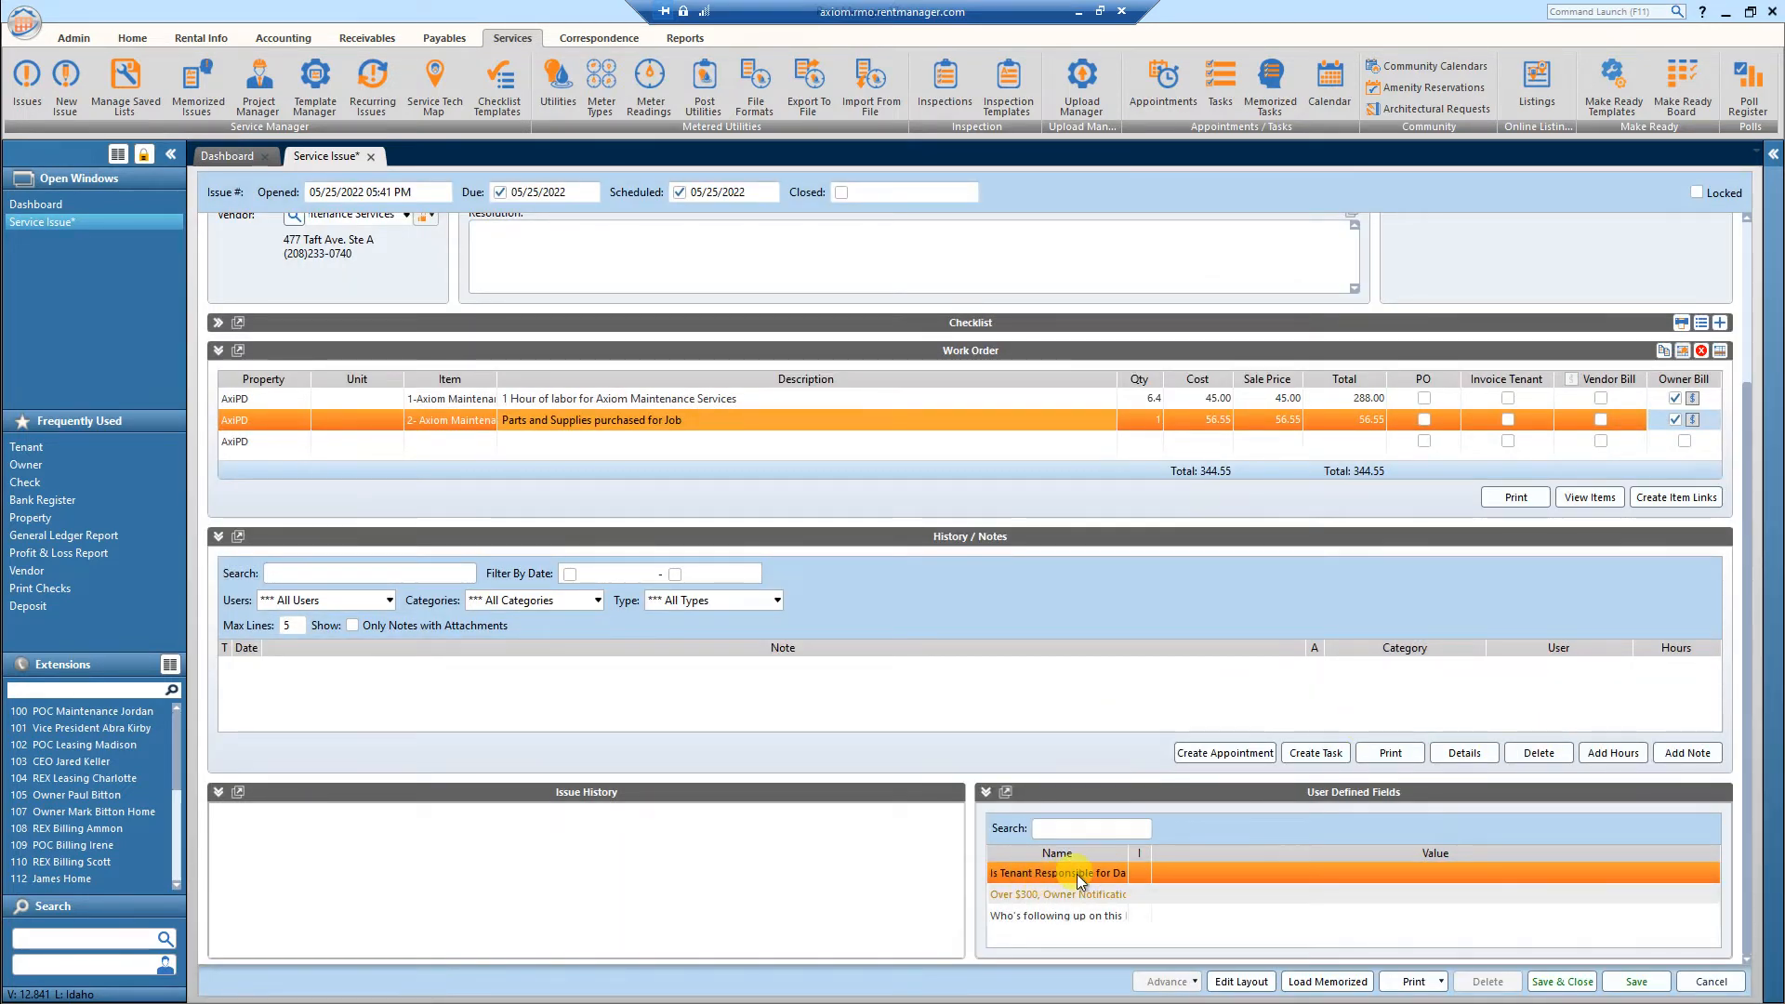
- Widen the name column of the user defined fields and answer "Is Tenant Responsible for Damage?" with Yes
{"action": "left_click_drag", "start_coordinate": [1128, 853], "coordinate": [1170, 852]}
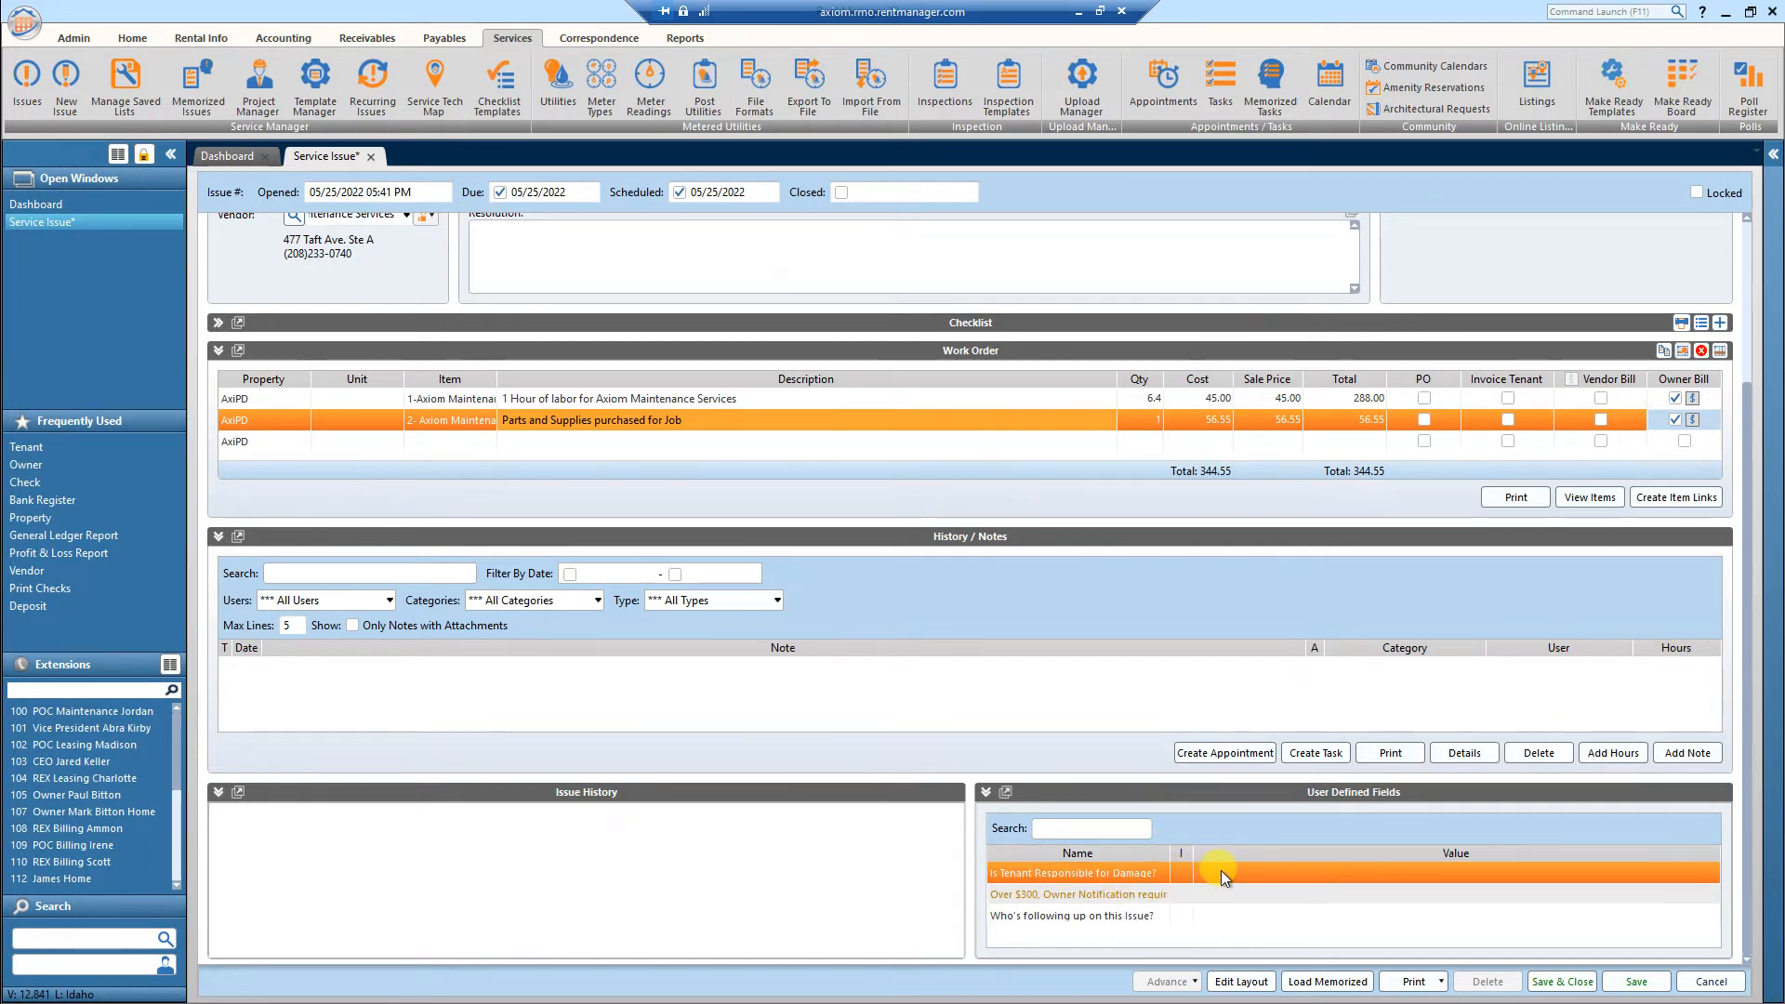
{"action": "left_click", "coordinate": [1220, 872]}
{"action": "left_click", "coordinate": [1221, 873]}
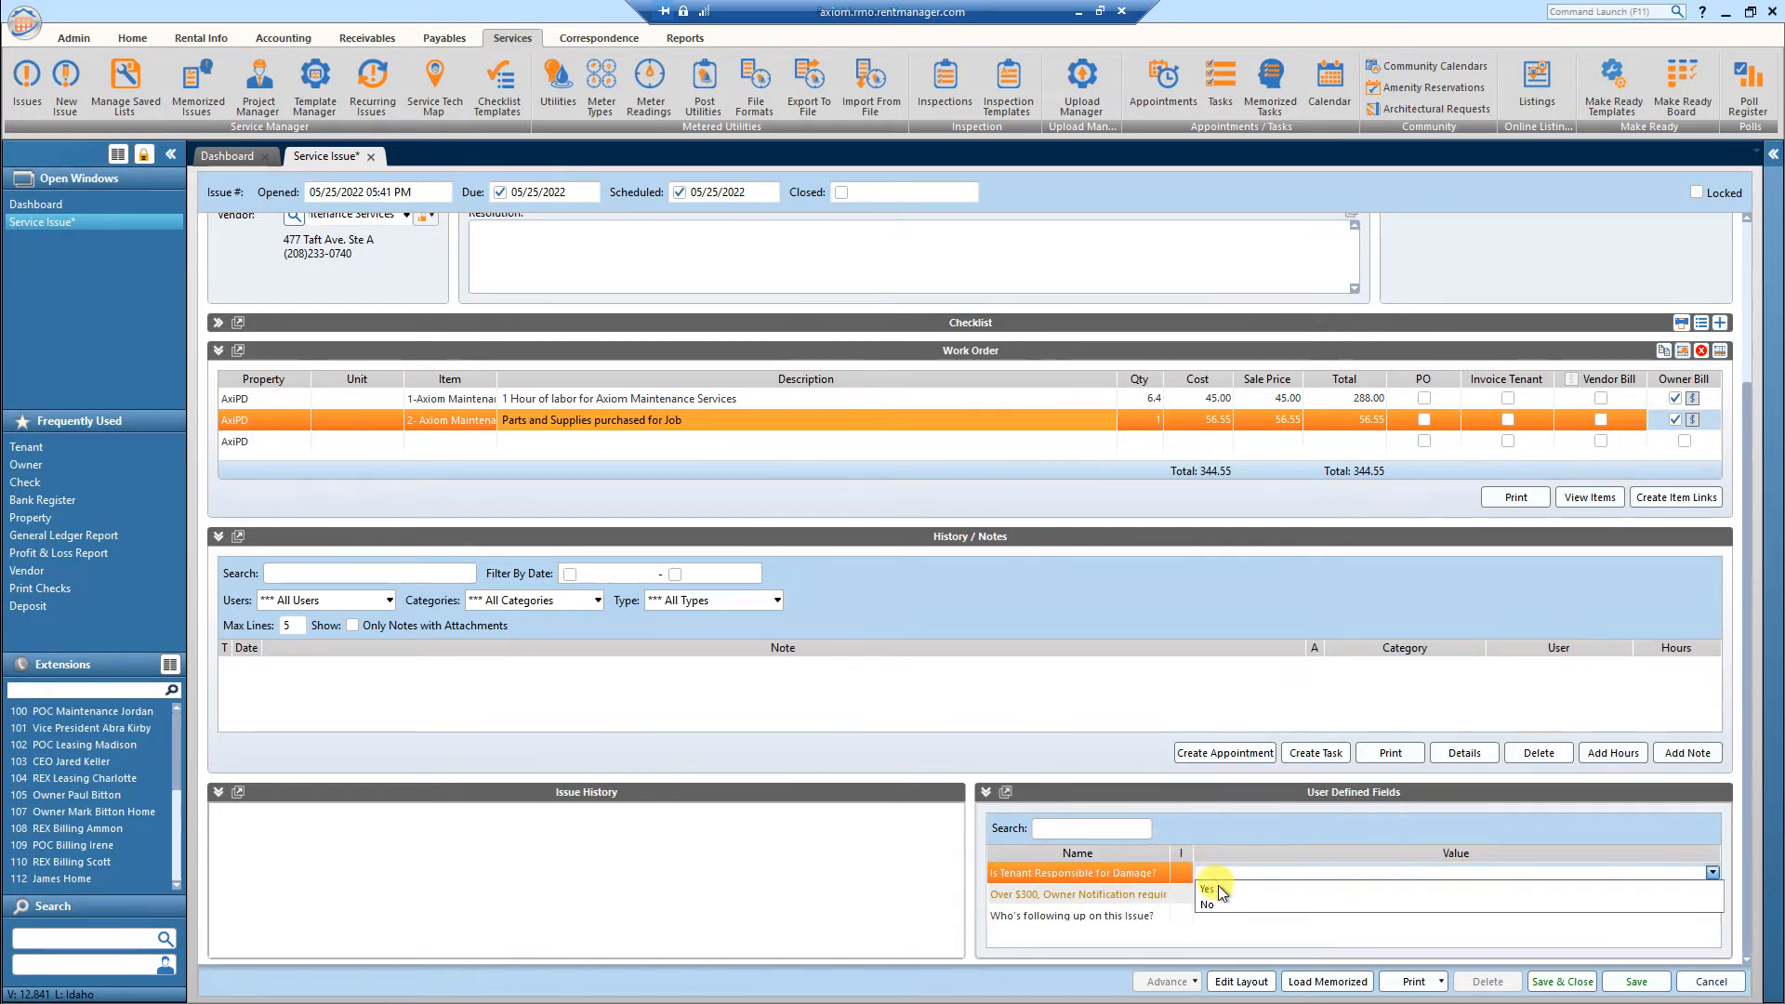
{"action": "left_click", "coordinate": [1220, 888]}
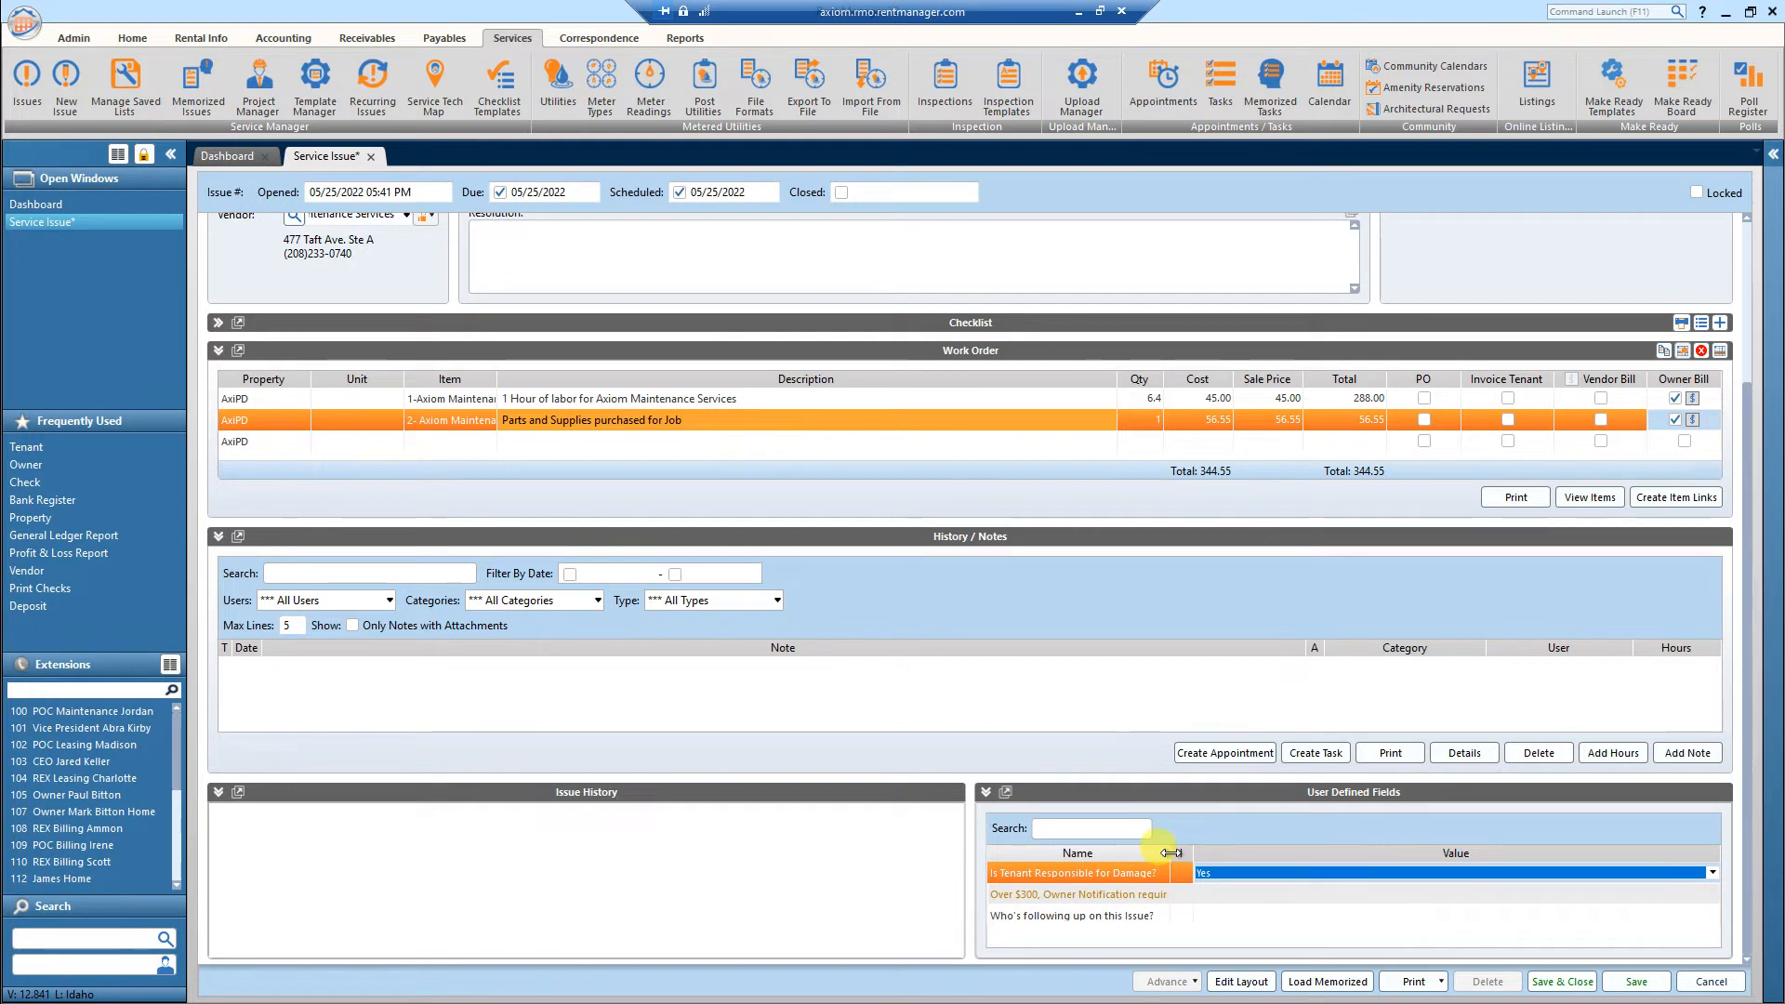
- Set the "Over $300, Owner Notification required" field to No and save the service issue
{"action": "left_click_drag", "start_coordinate": [1169, 851], "coordinate": [1218, 852]}
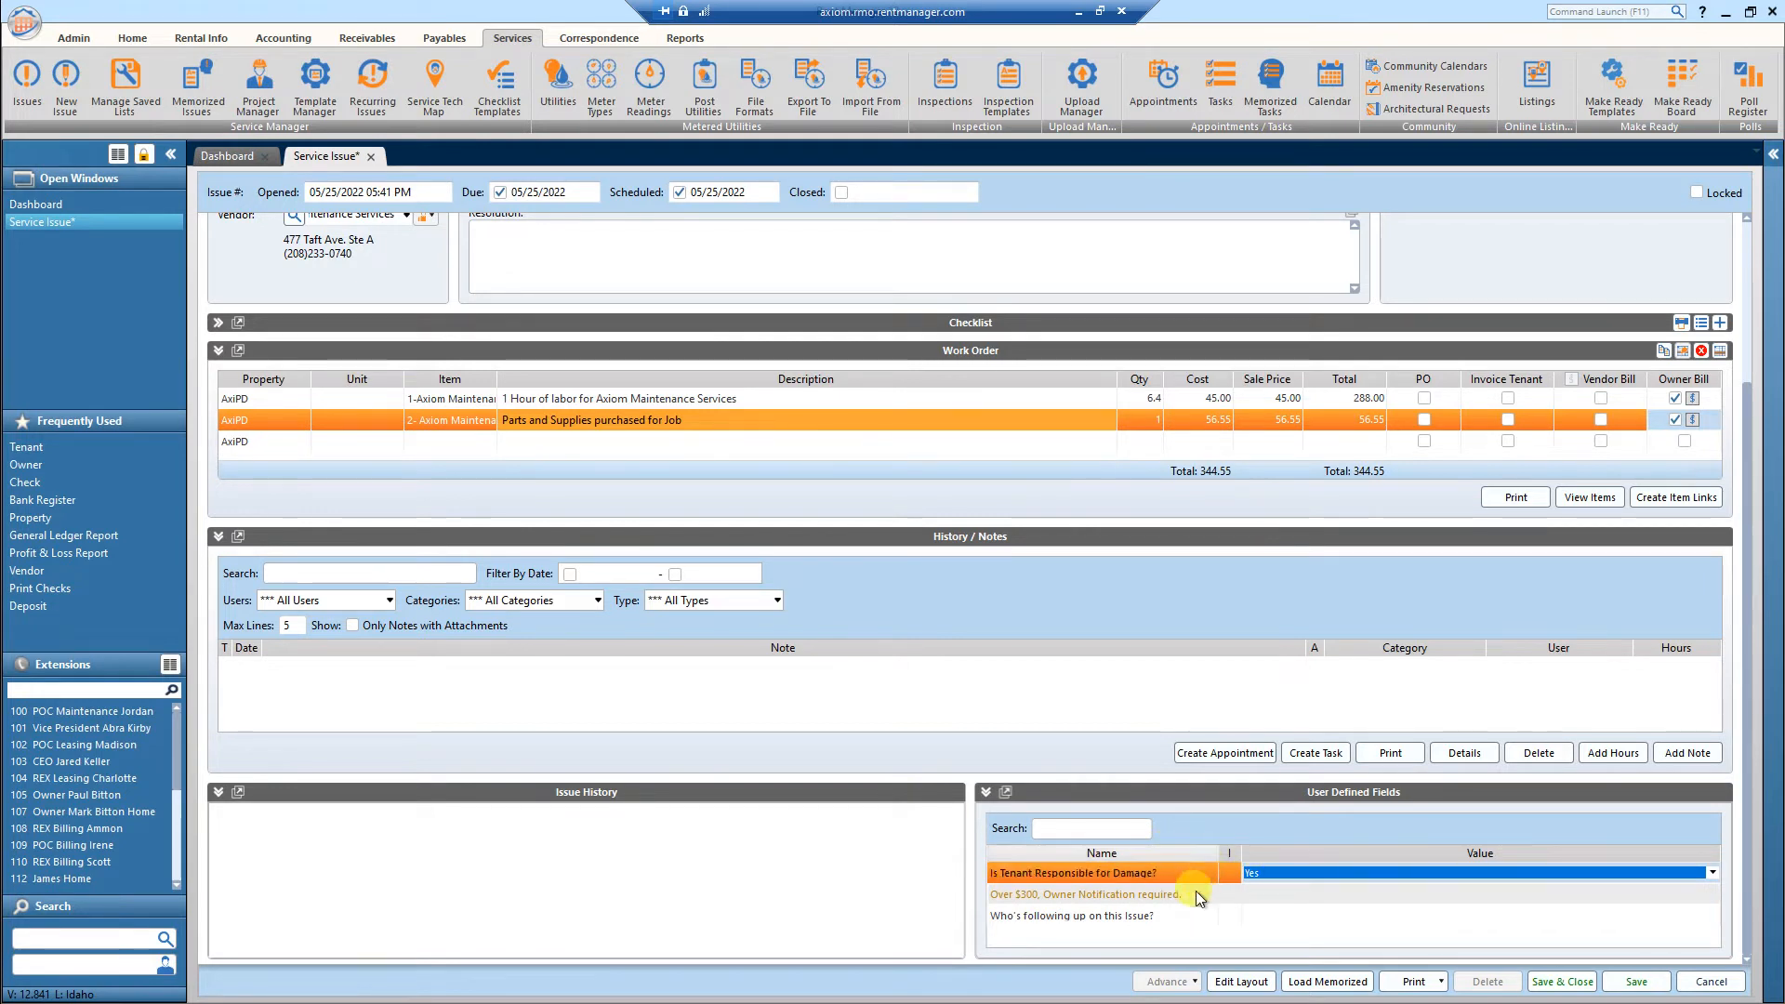
{"action": "left_click", "coordinate": [1253, 895]}
{"action": "left_click", "coordinate": [1262, 891]}
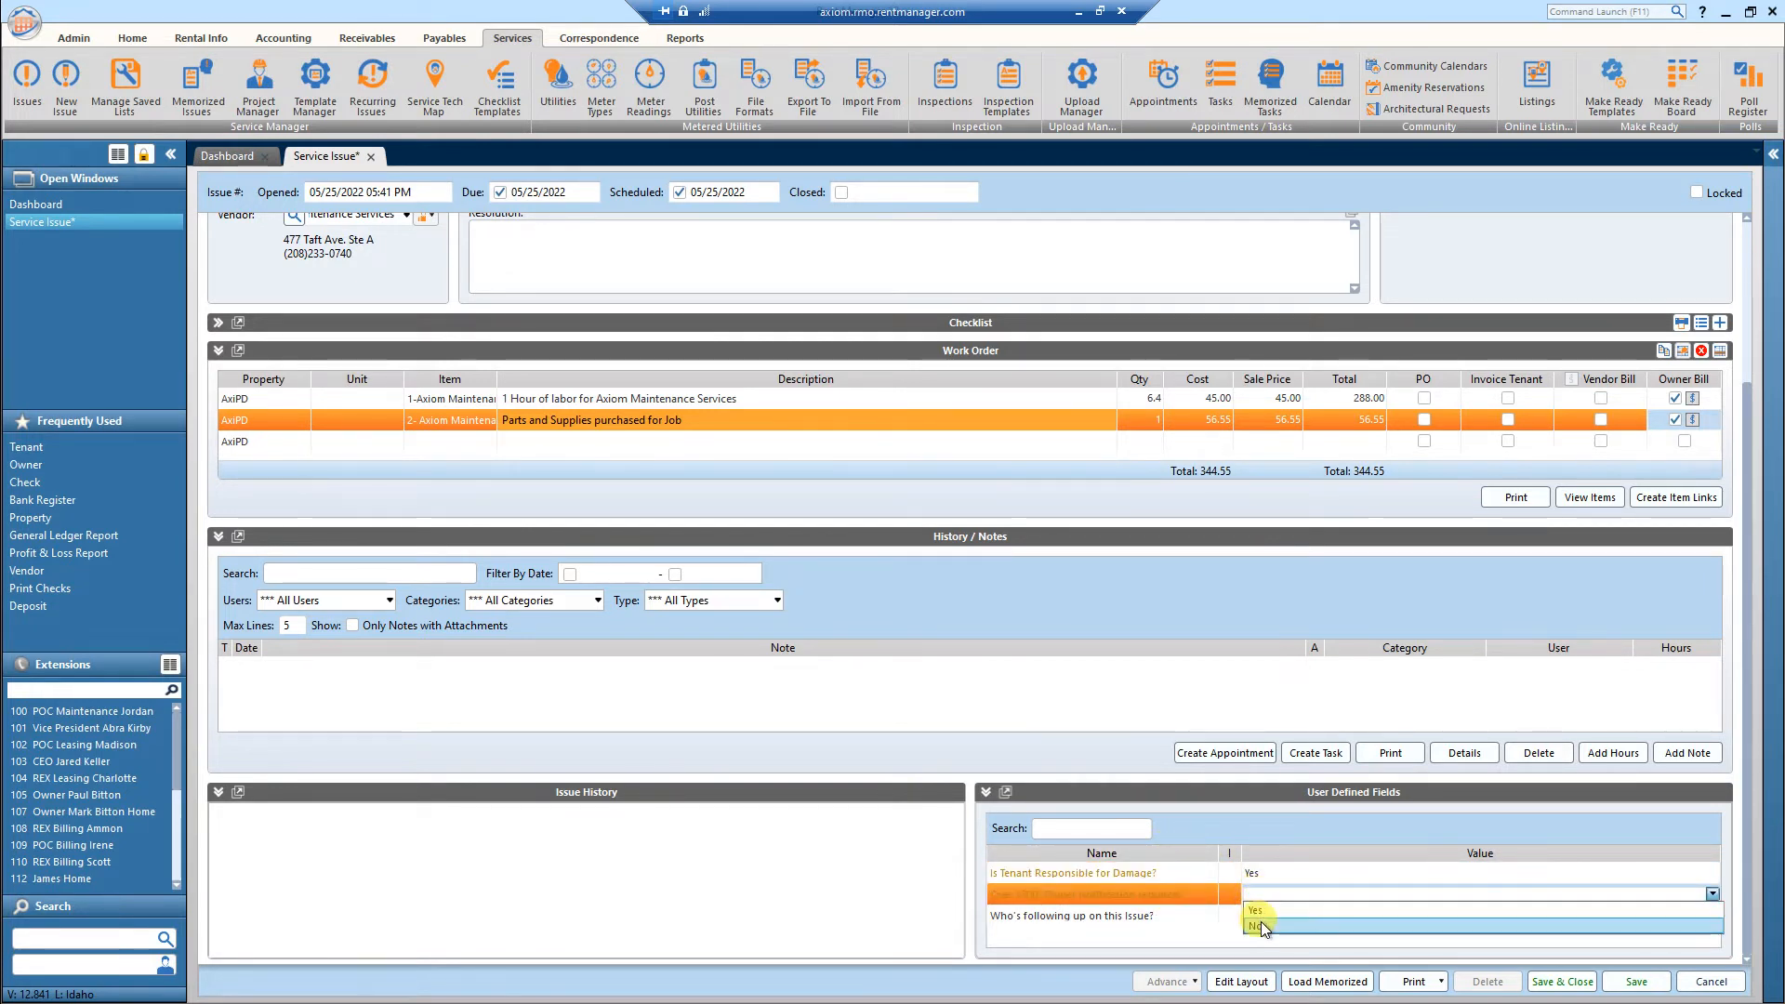
{"action": "left_click", "coordinate": [1259, 924]}
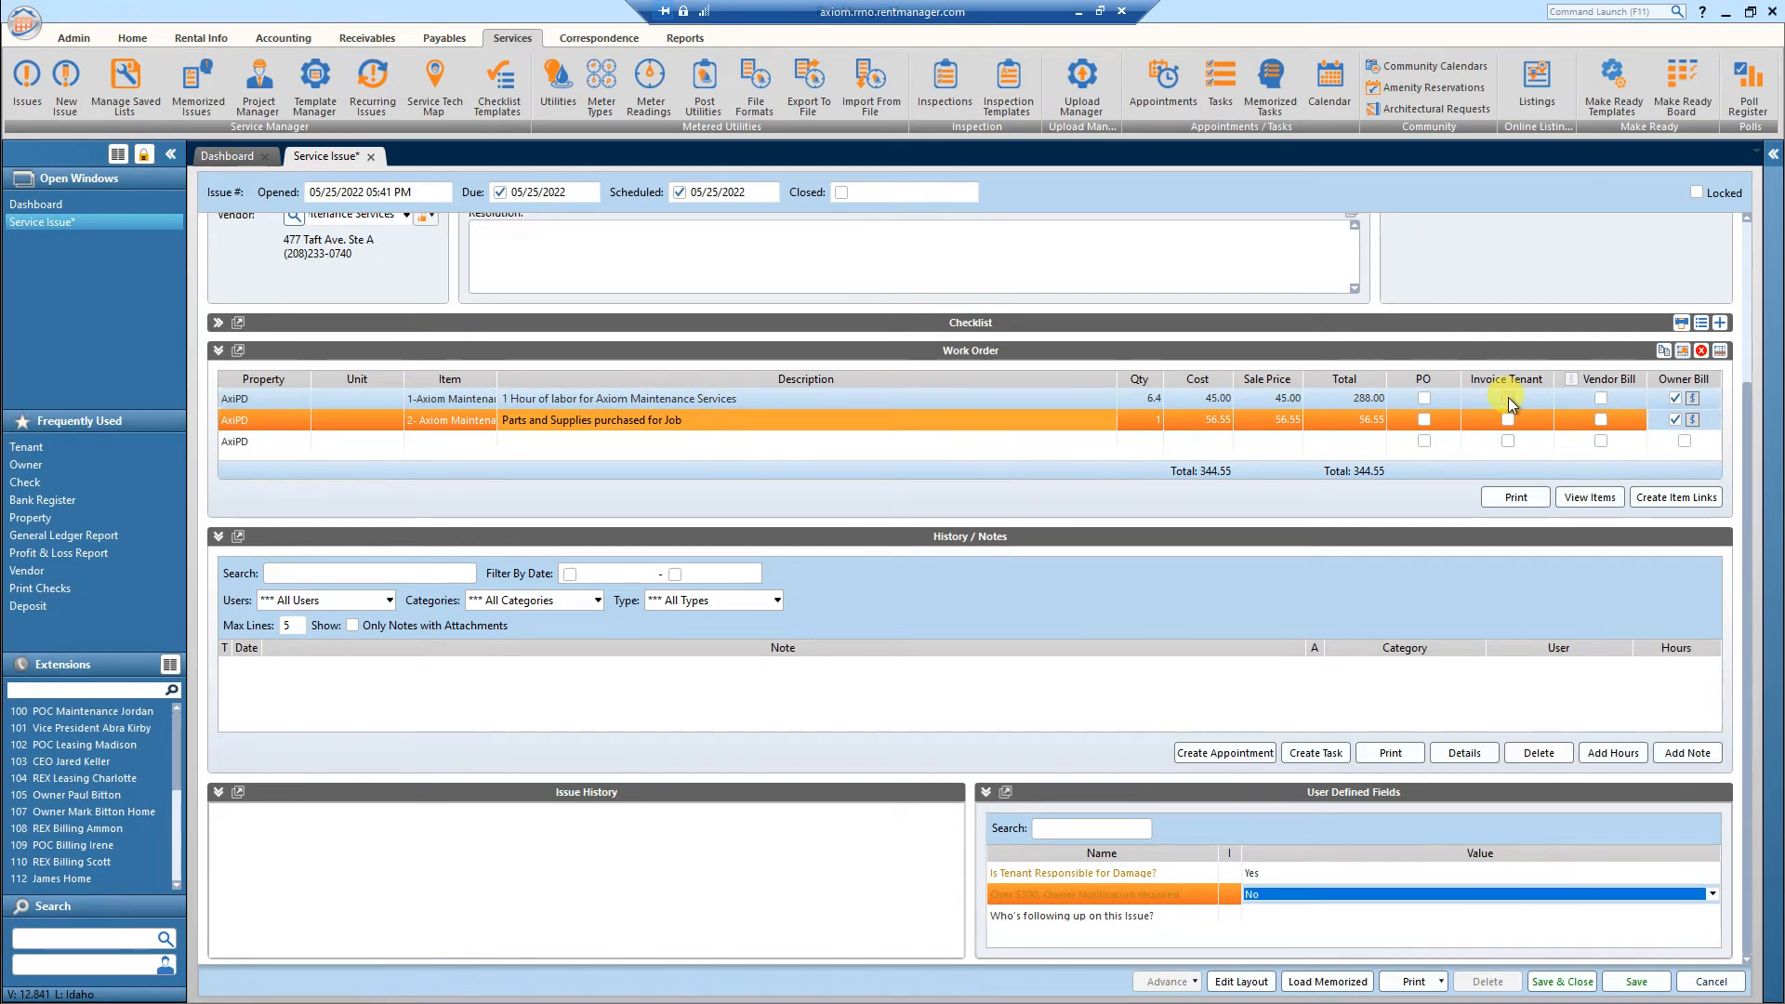
{"action": "left_click", "coordinate": [1641, 984]}
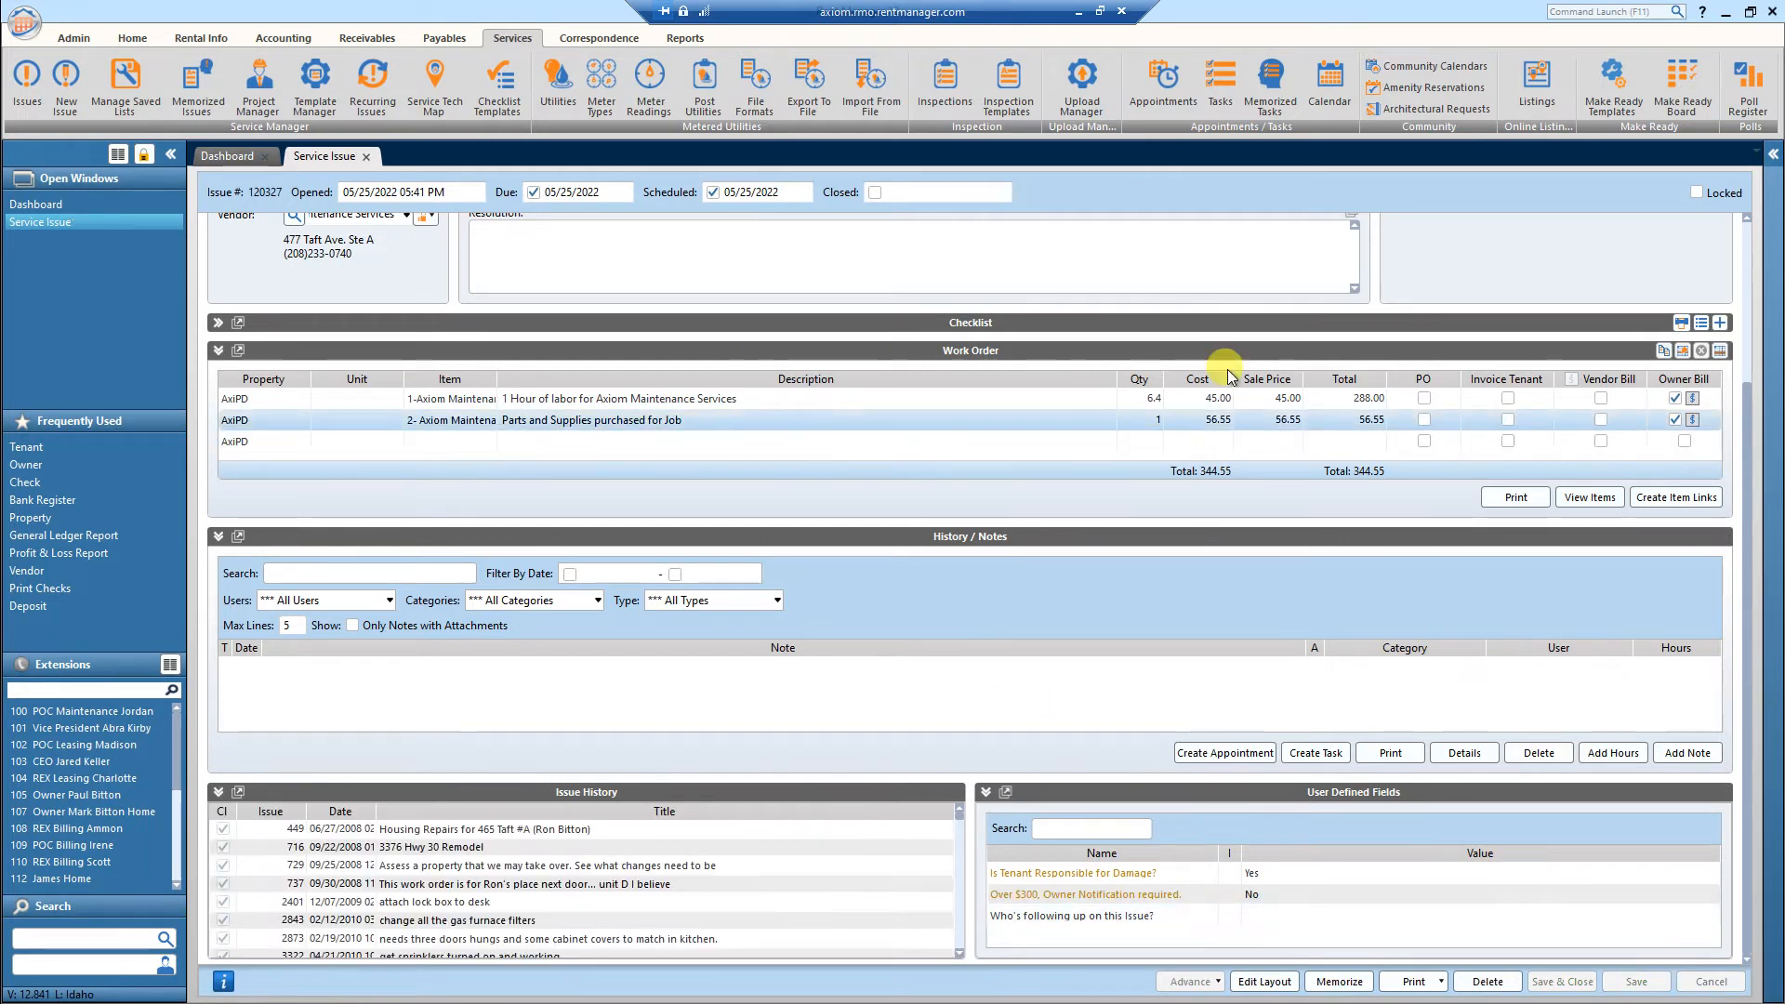
- Enter the resolution text "They all died of the black plague. issue resolved itself"
{"action": "left_click_drag", "start_coordinate": [1748, 417], "coordinate": [1741, 241]}
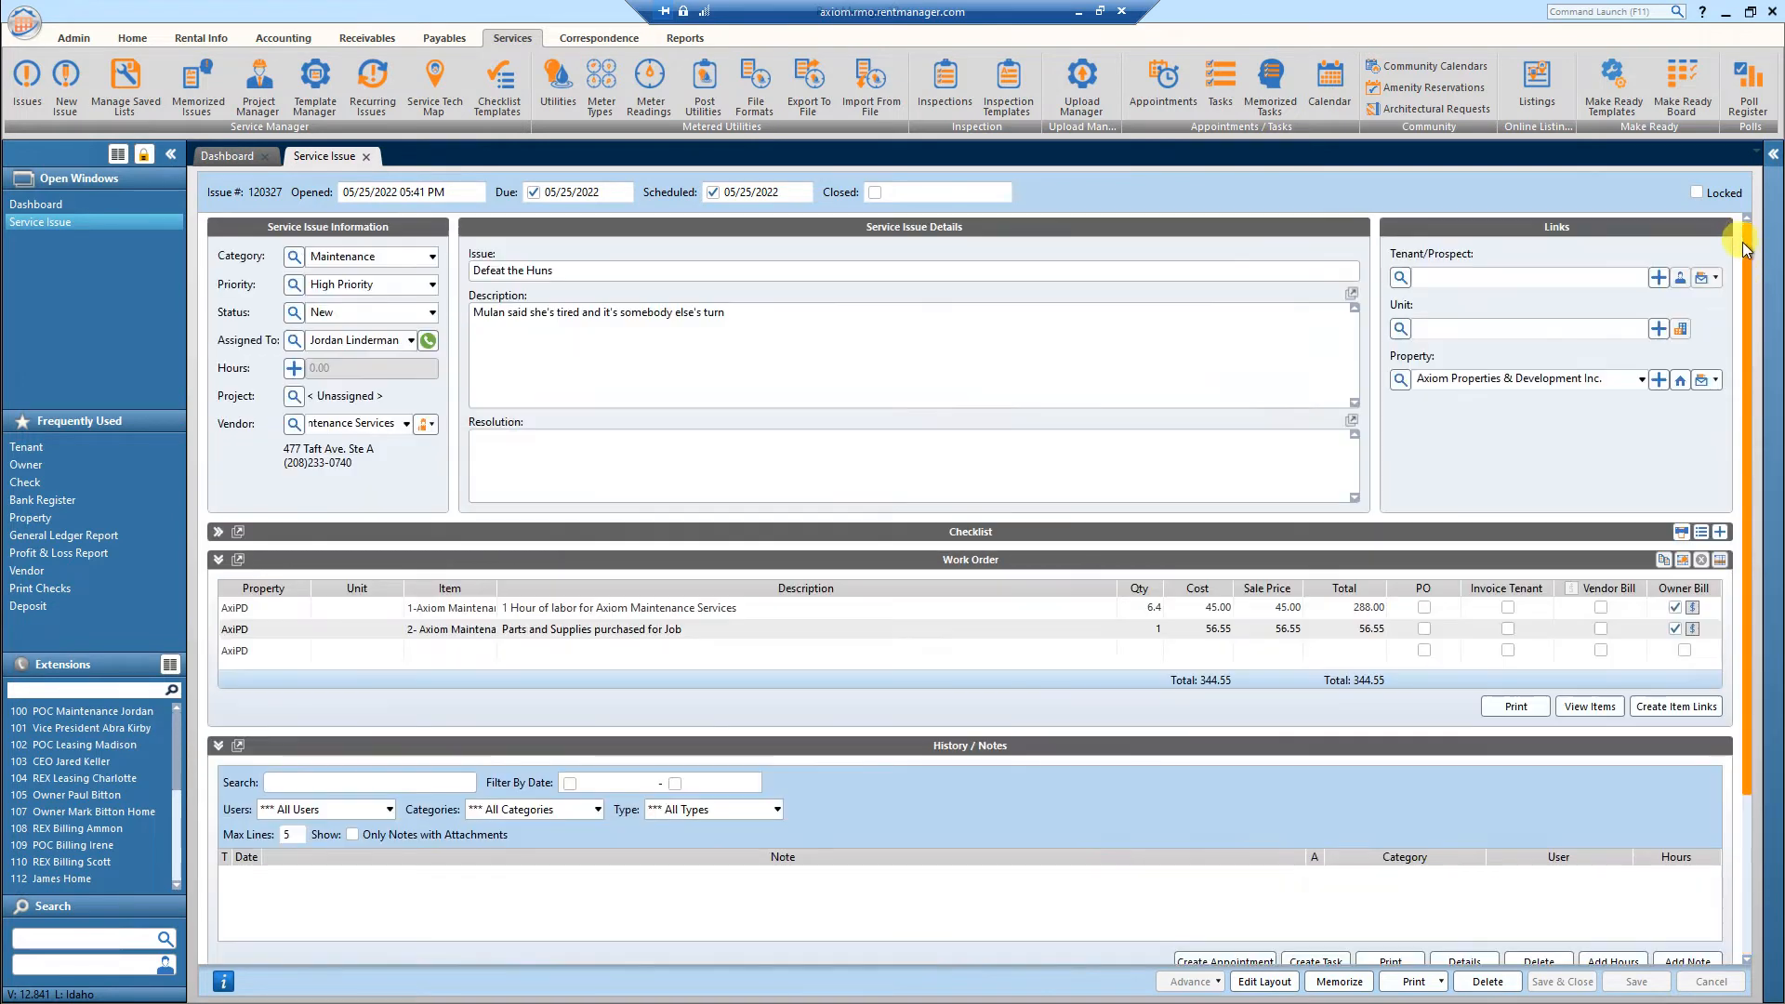
{"action": "left_click", "coordinate": [619, 453]}
{"action": "type", "text": "They all died"}
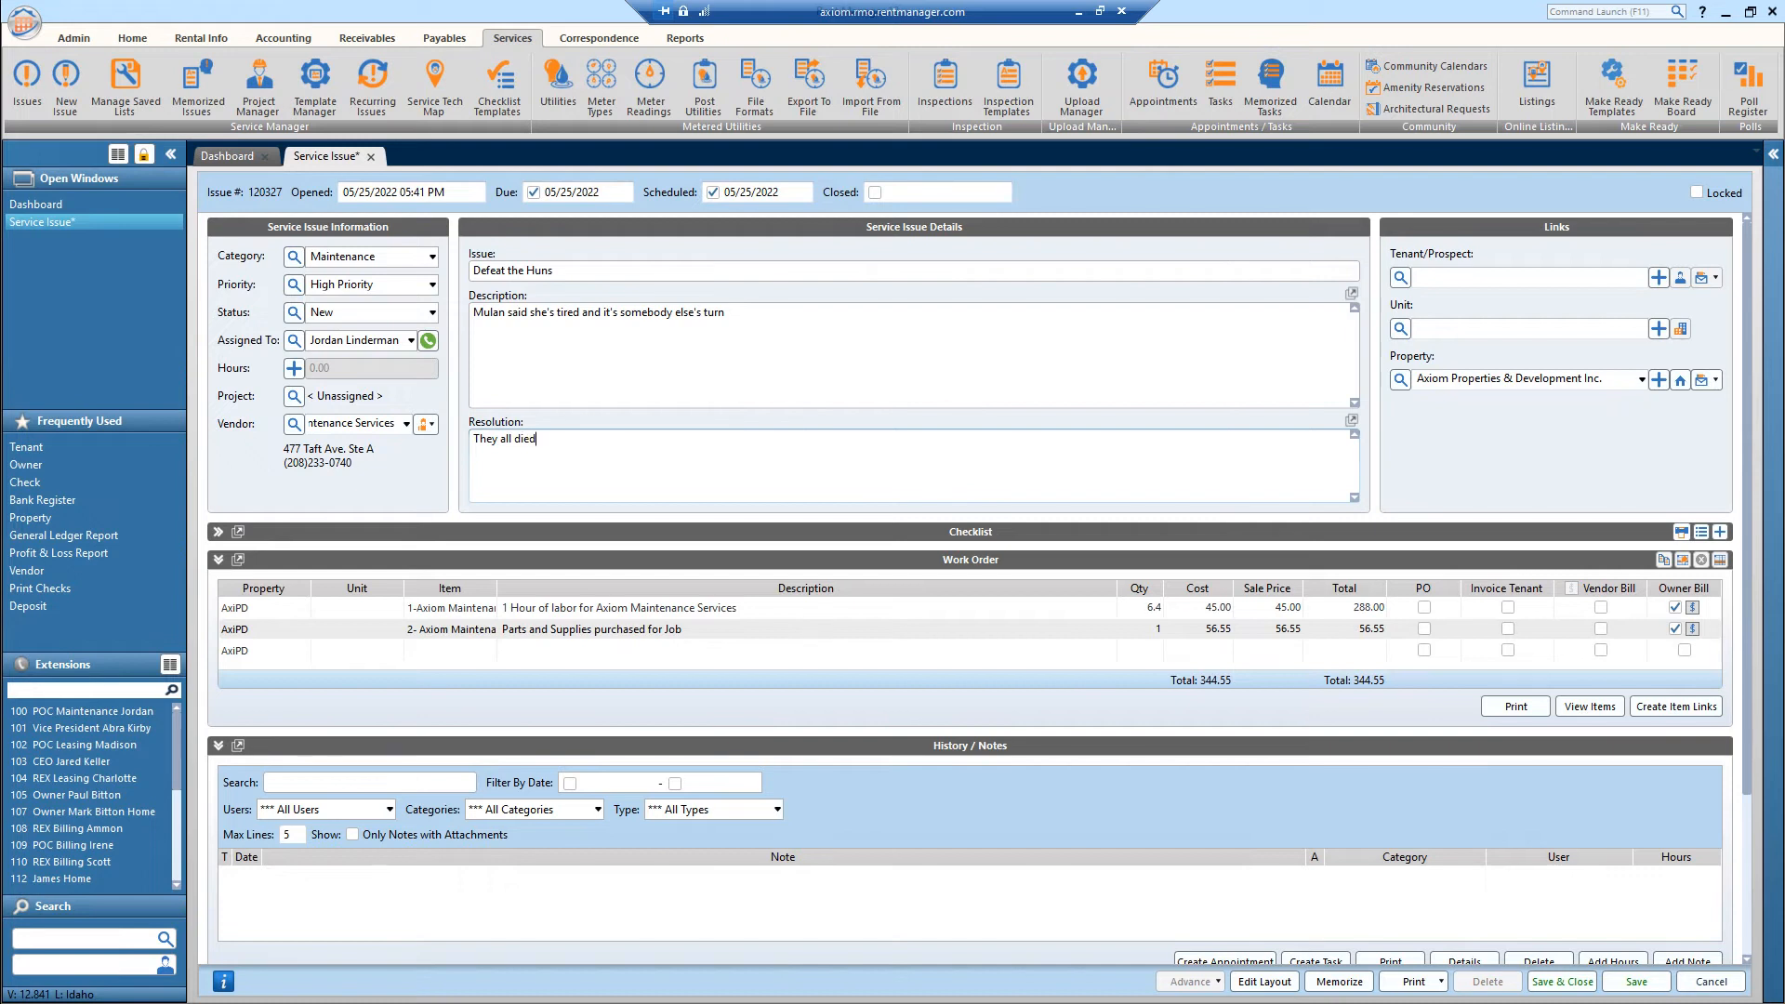
{"action": "type", "text": " of the black plague"}
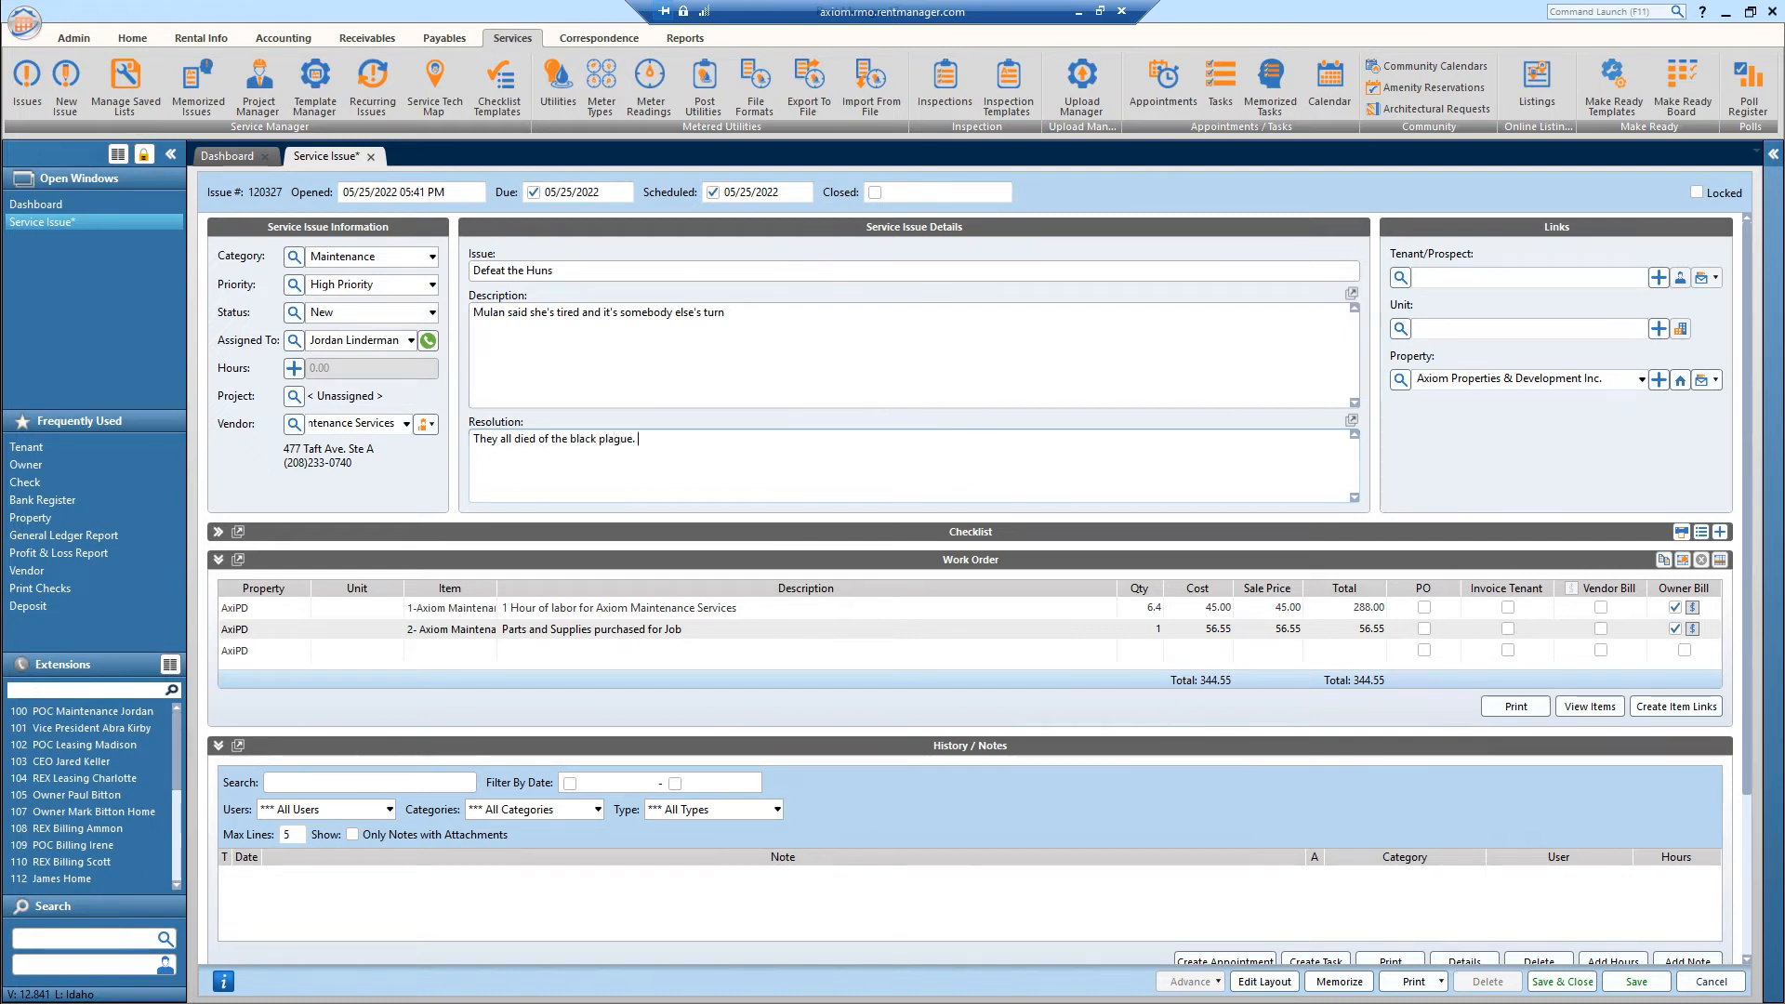
{"action": "type", "text": ".  issue resolved itself"}
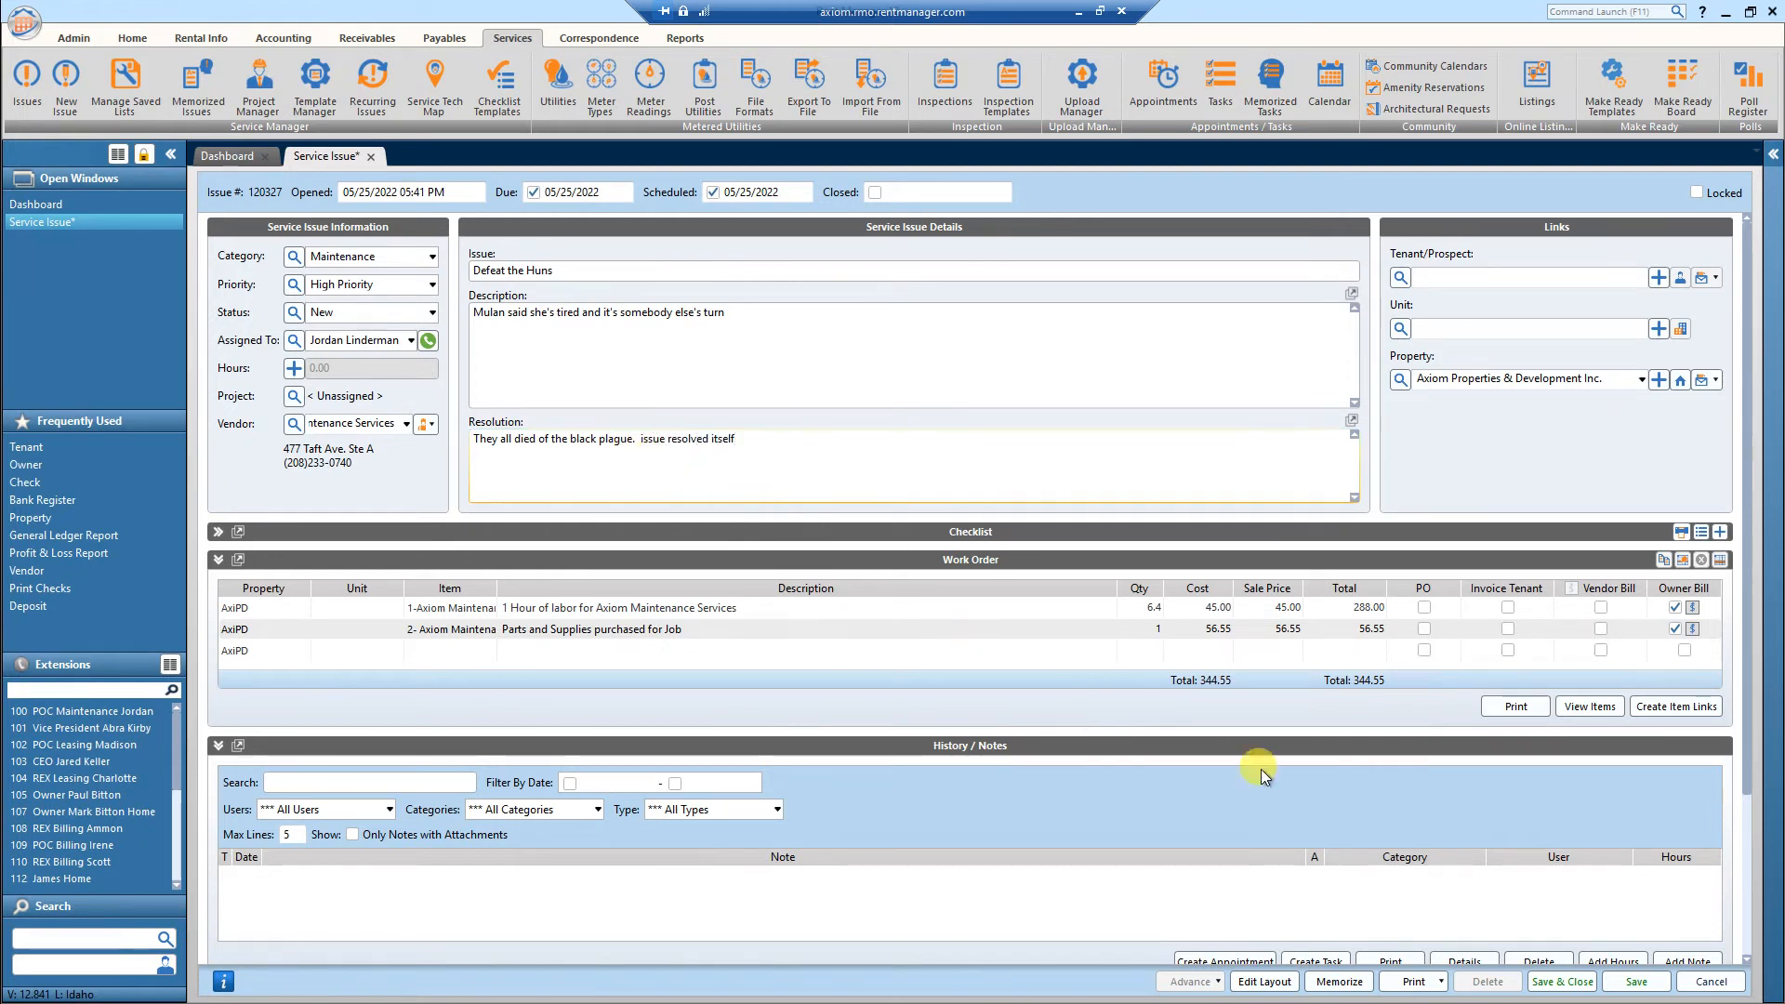
- Mark the service issue as closed and save it
{"action": "left_click", "coordinate": [874, 194]}
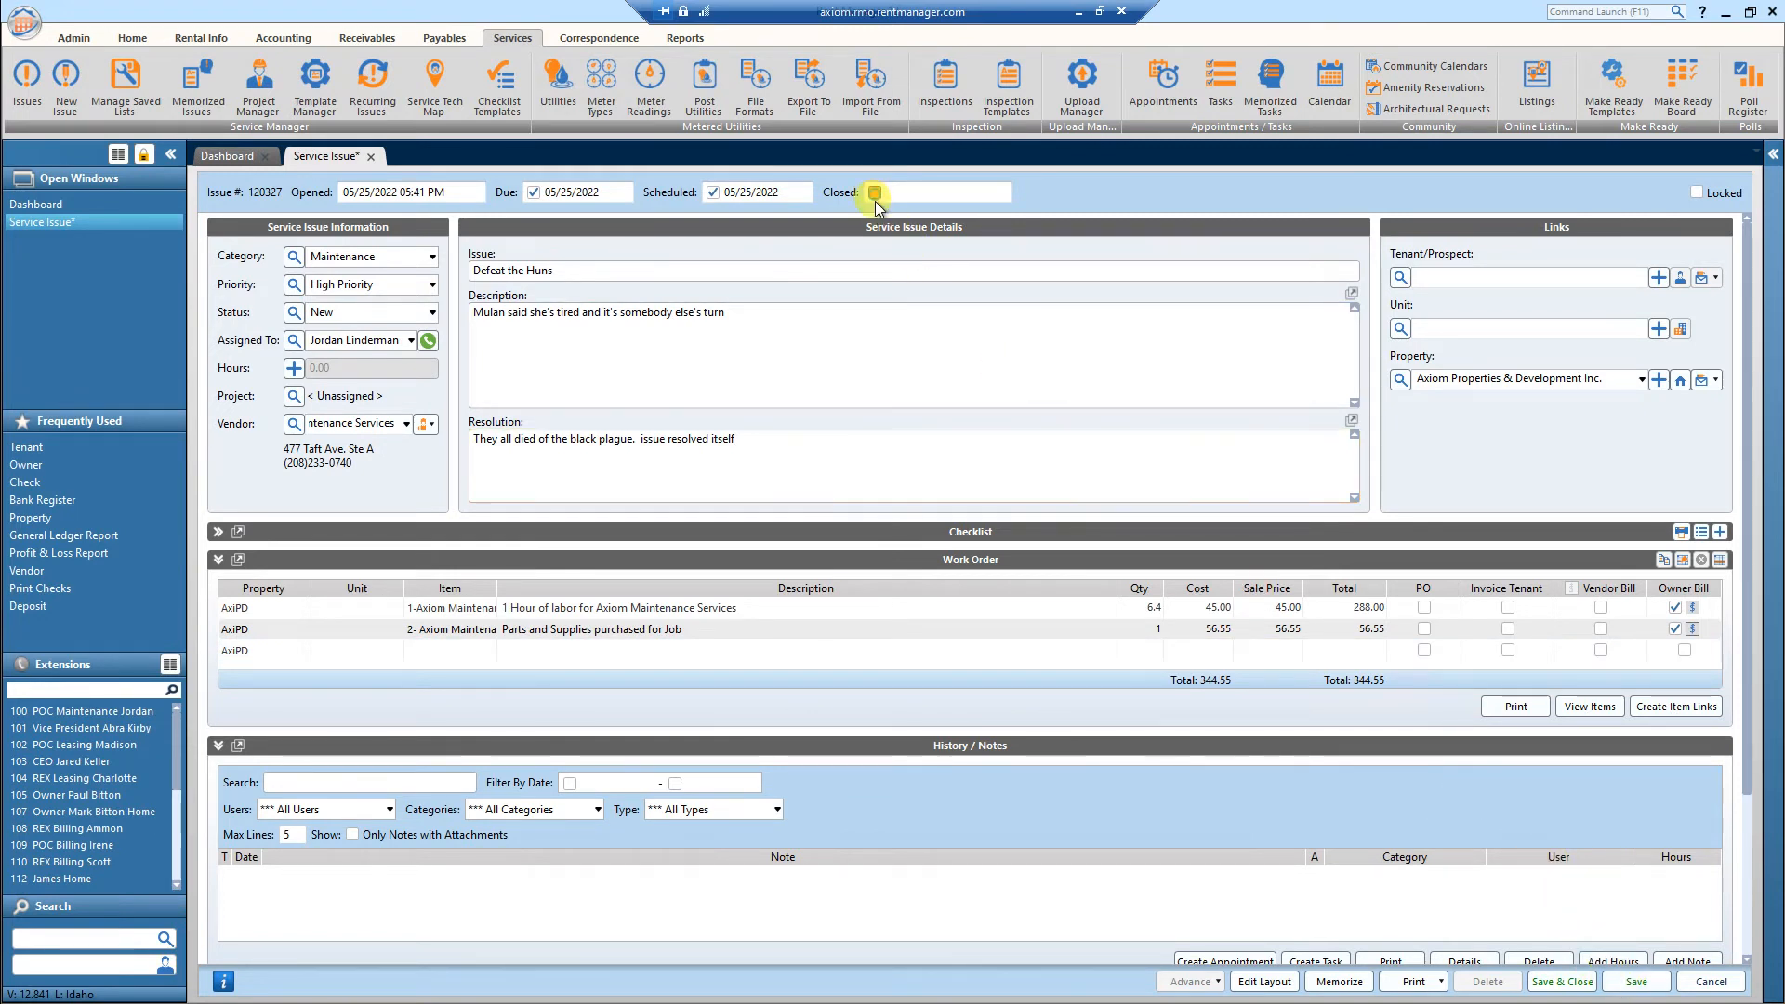
{"action": "left_click", "coordinate": [1637, 983]}
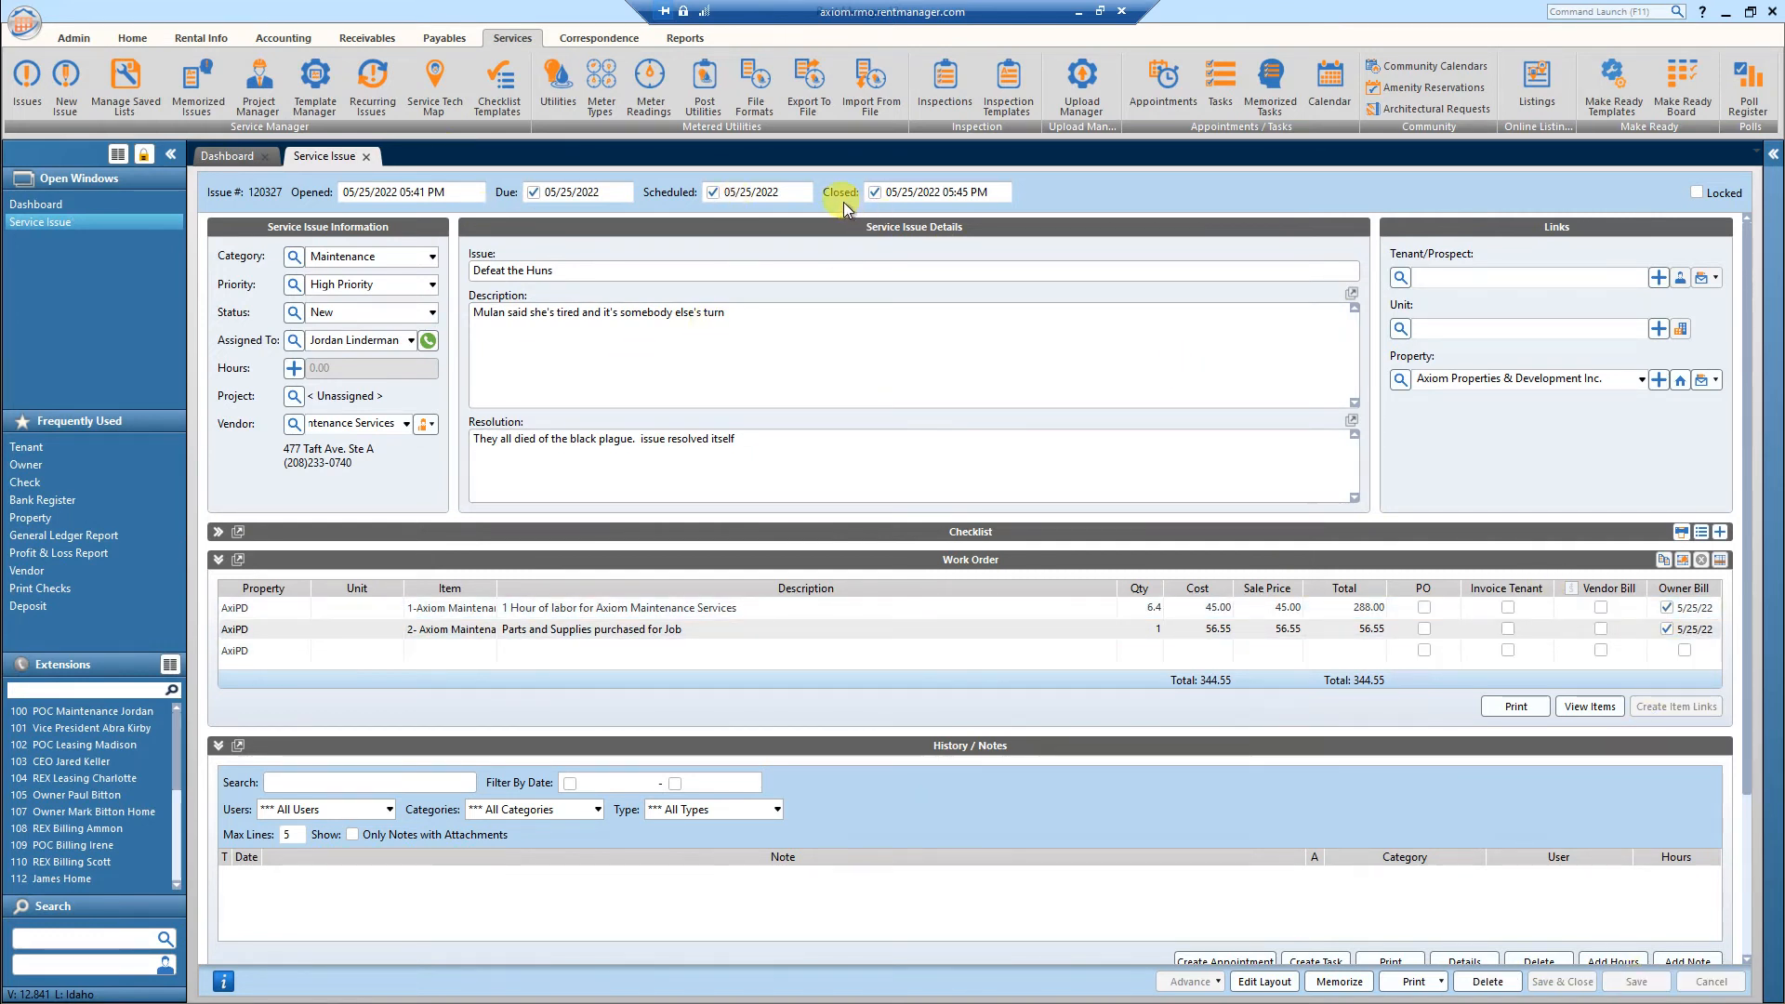
- In the bills list, open the Axiom Maintenance Services bill for "Defeat the Huns", review its expense lines and close it
{"action": "left_click", "coordinate": [439, 35]}
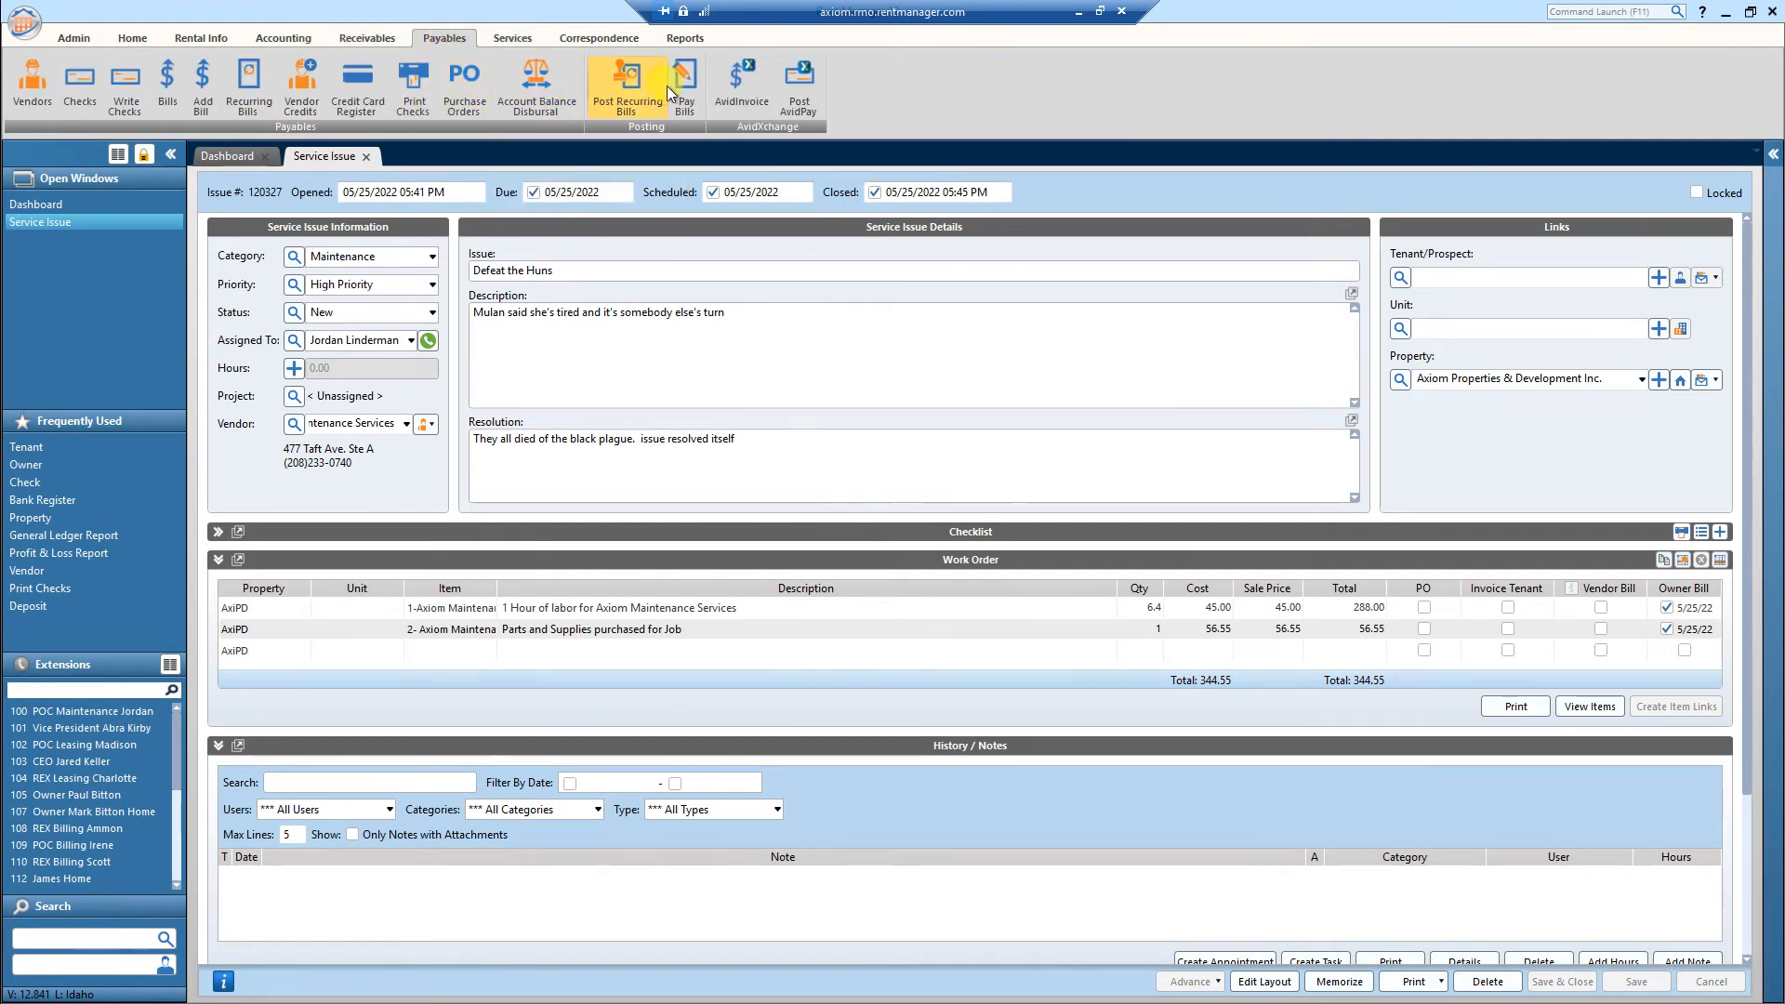
{"action": "left_click", "coordinate": [168, 90]}
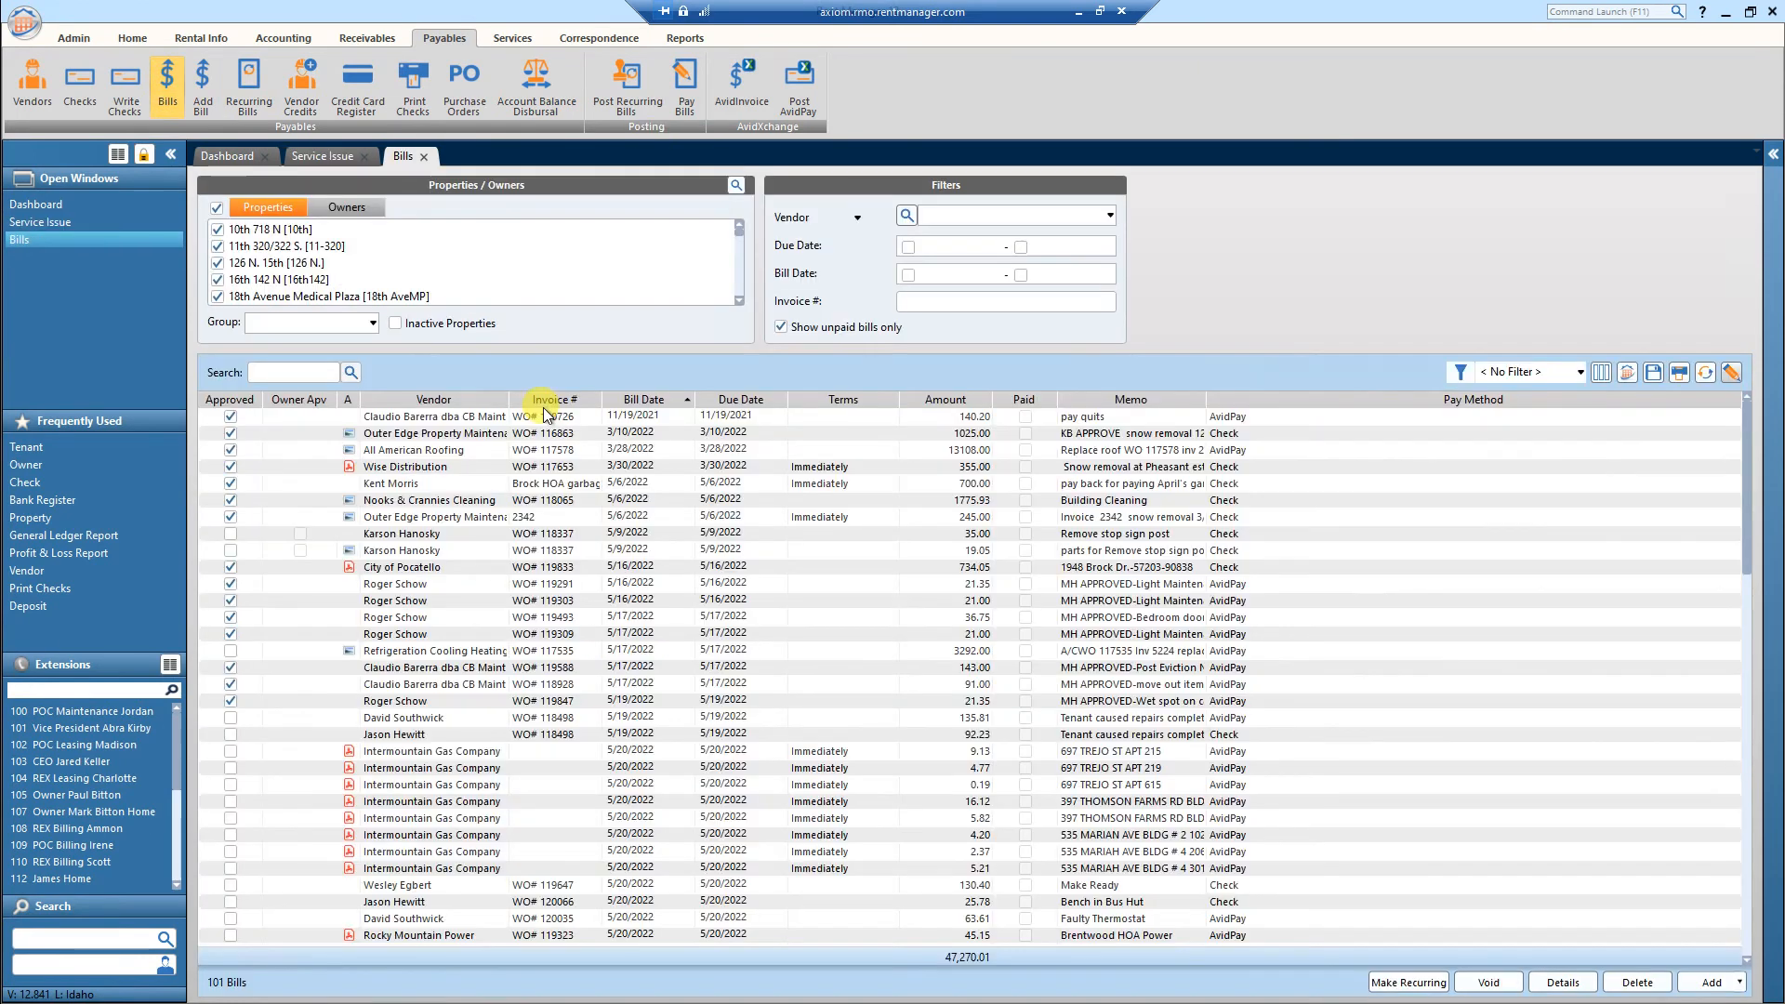
{"action": "scroll", "coordinate": [595, 751], "scroll_direction": "down", "scroll_amount": 20}
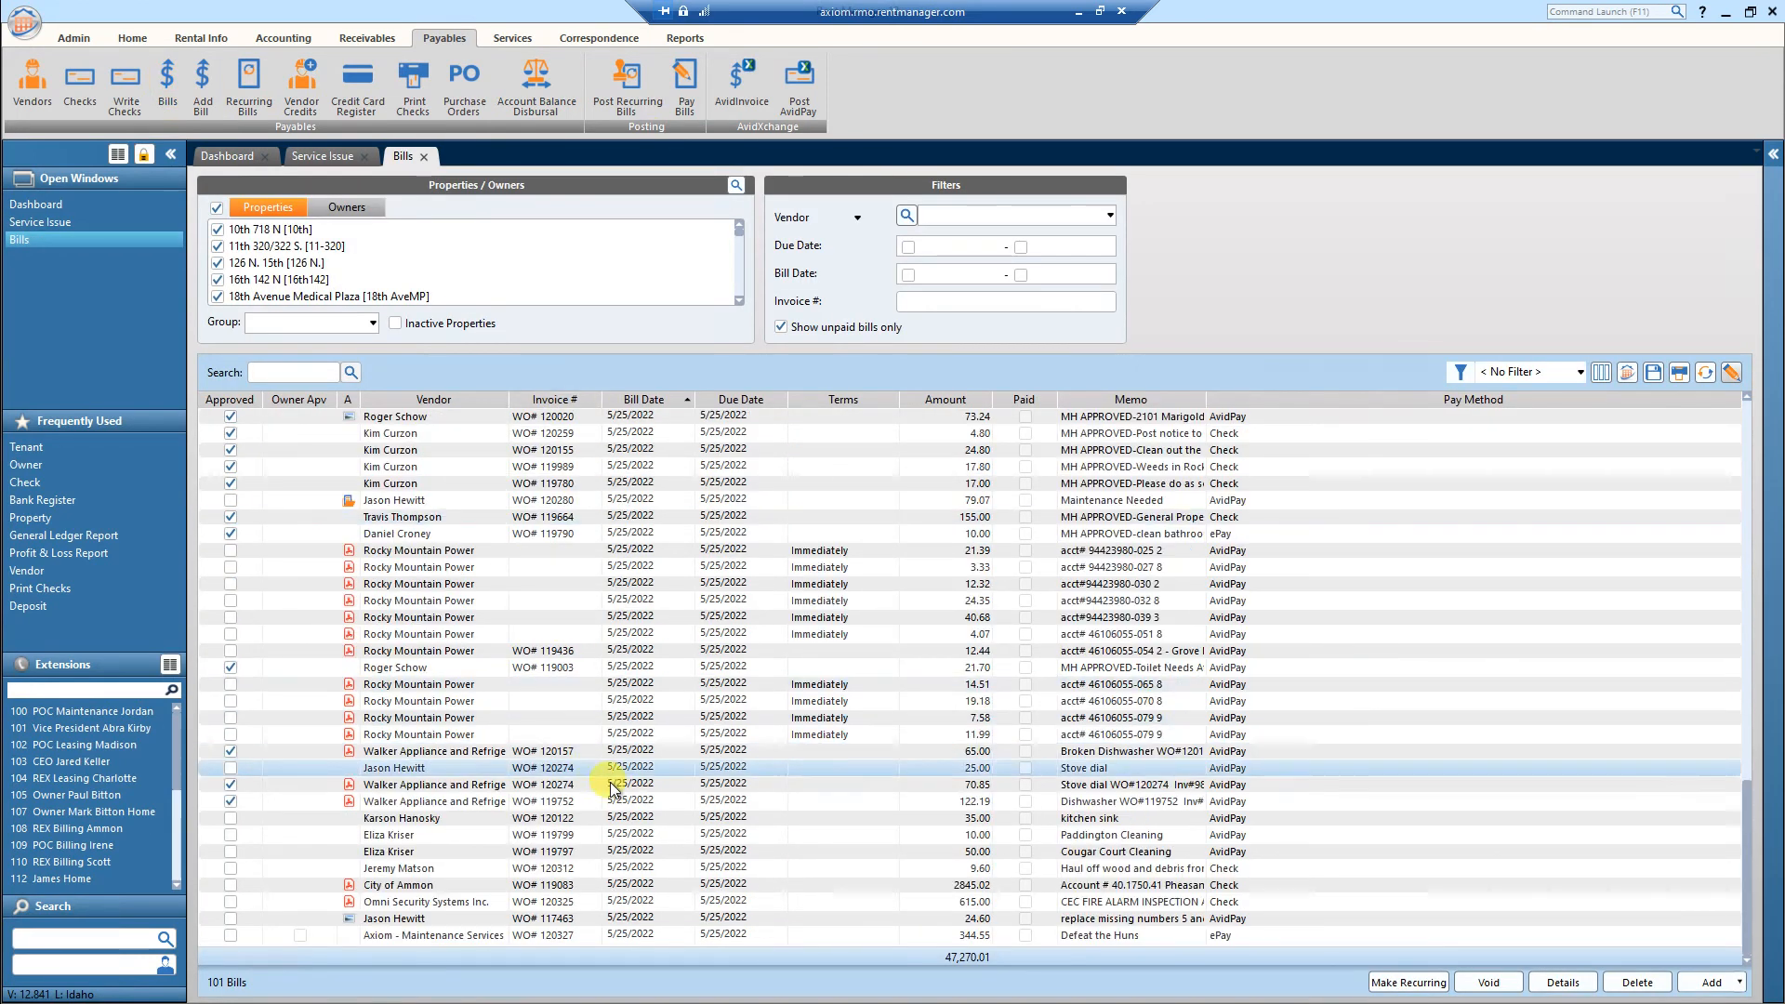
{"action": "double_click", "coordinate": [462, 935]}
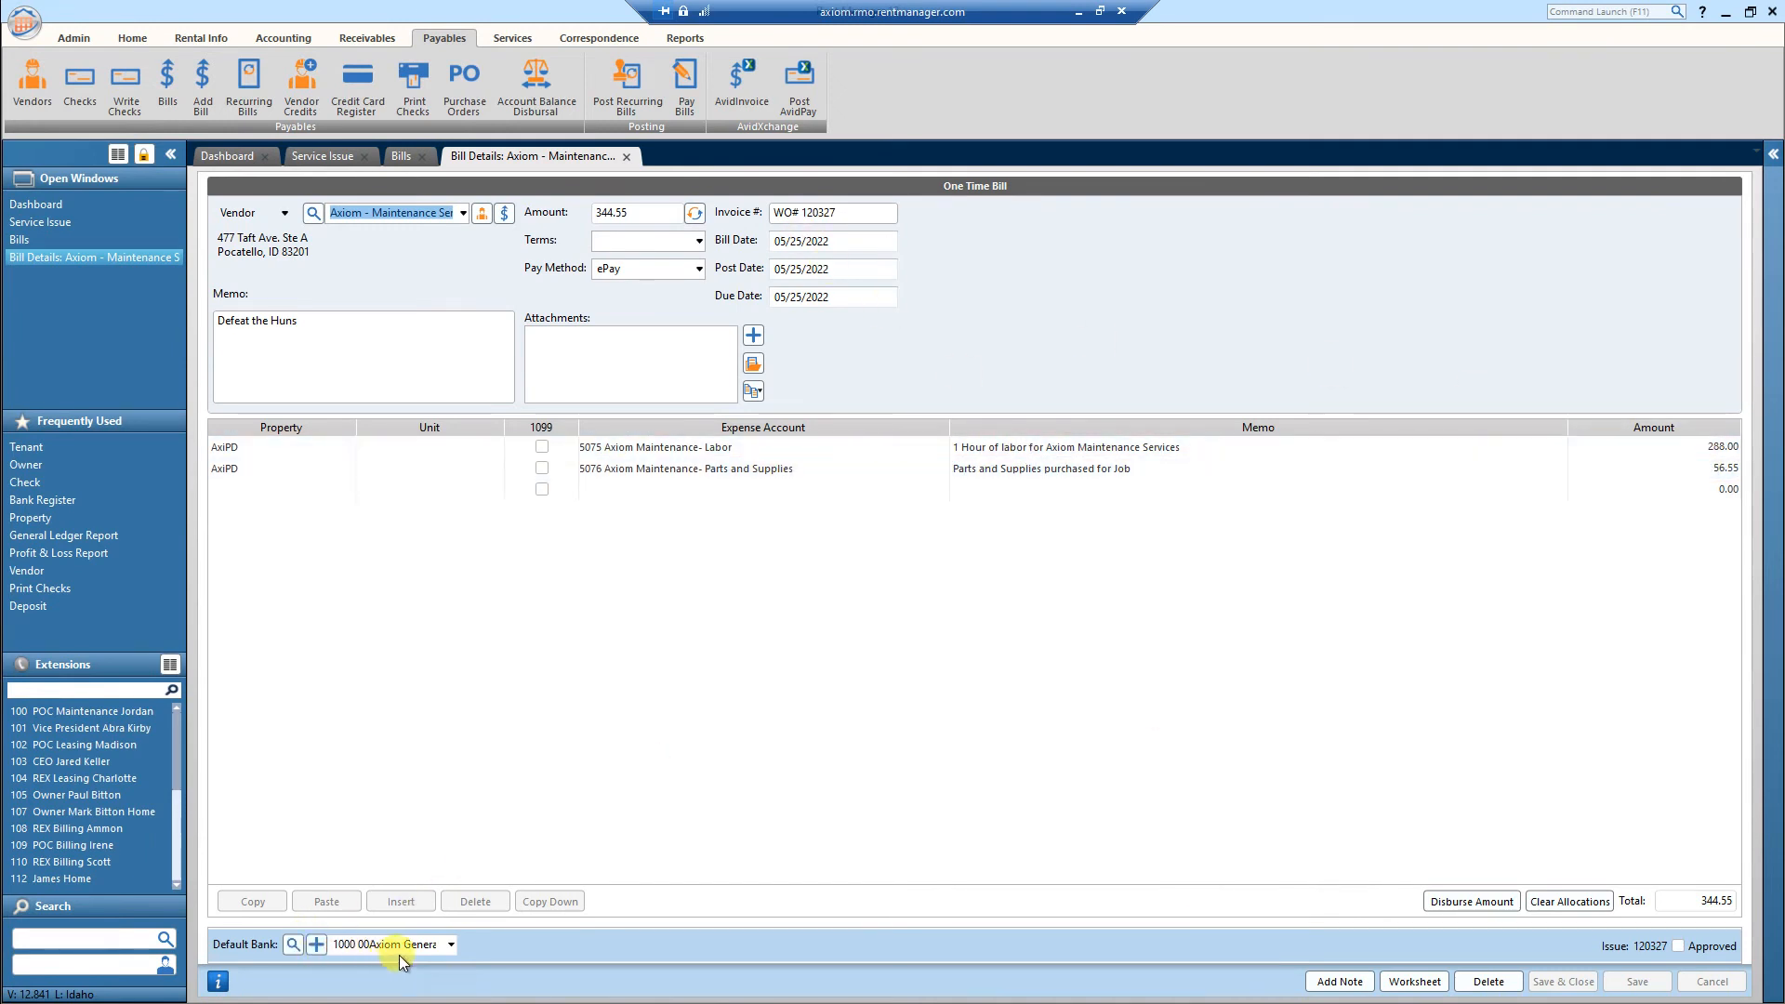
{"action": "left_click", "coordinate": [236, 485]}
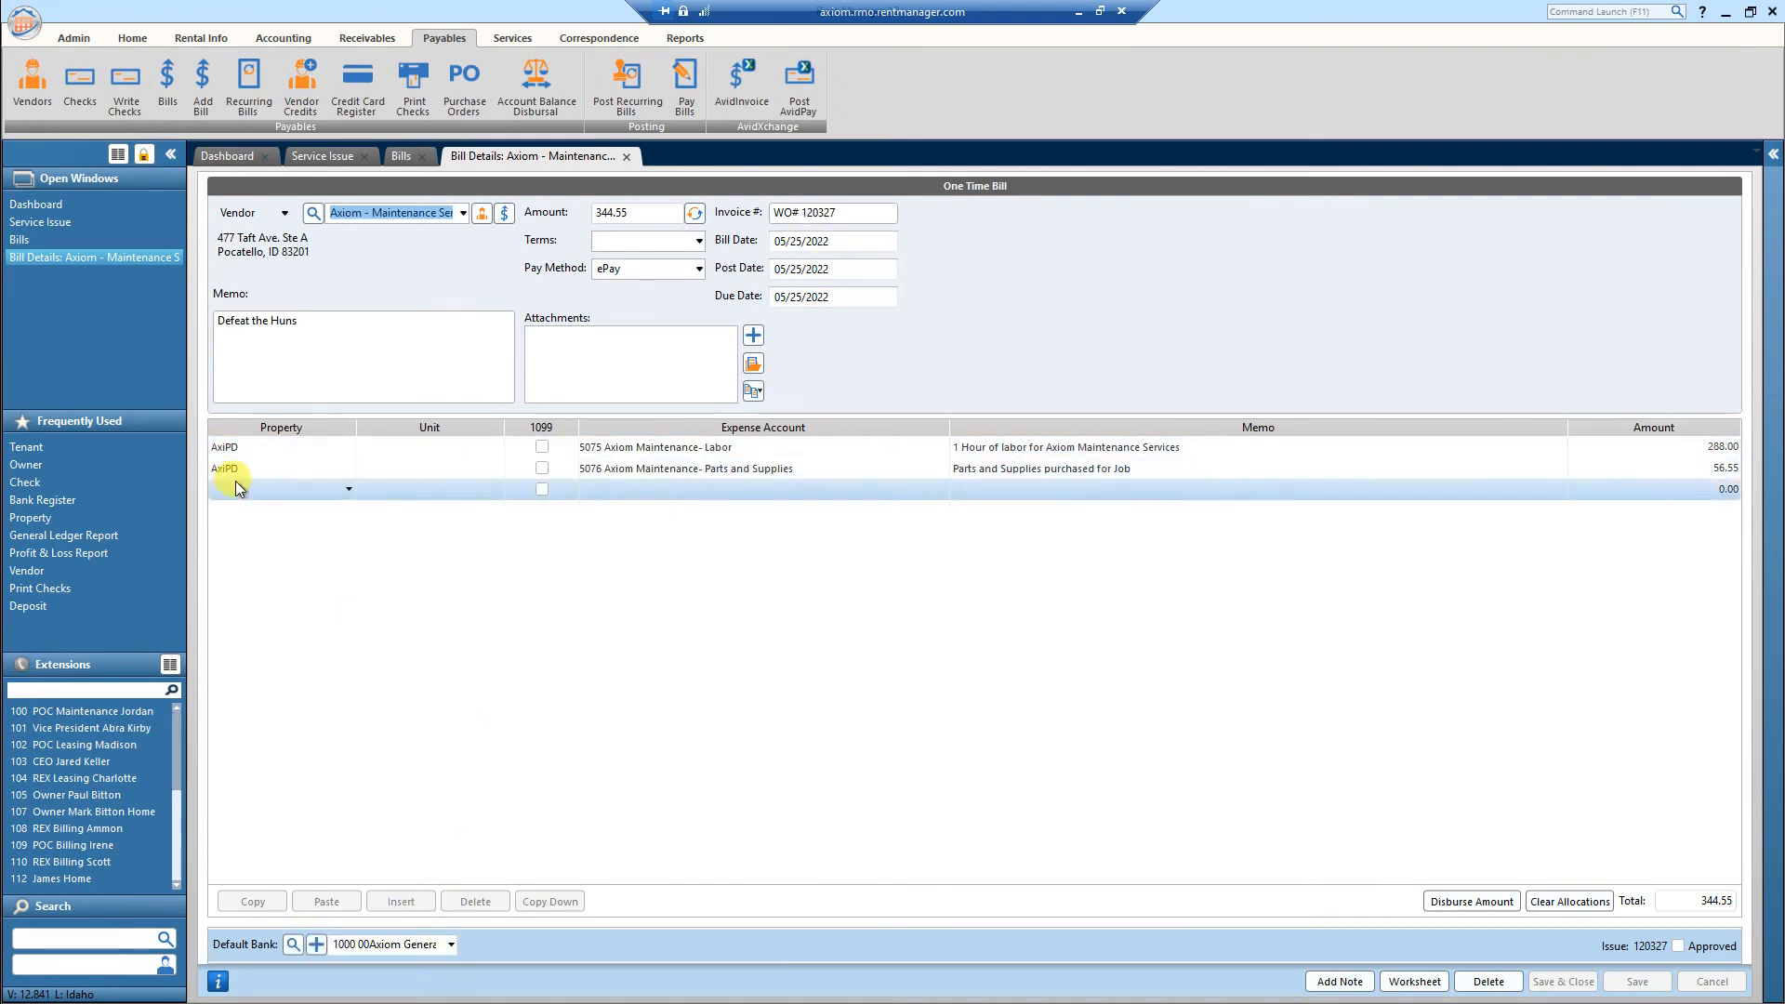
{"action": "left_click", "coordinate": [626, 157]}
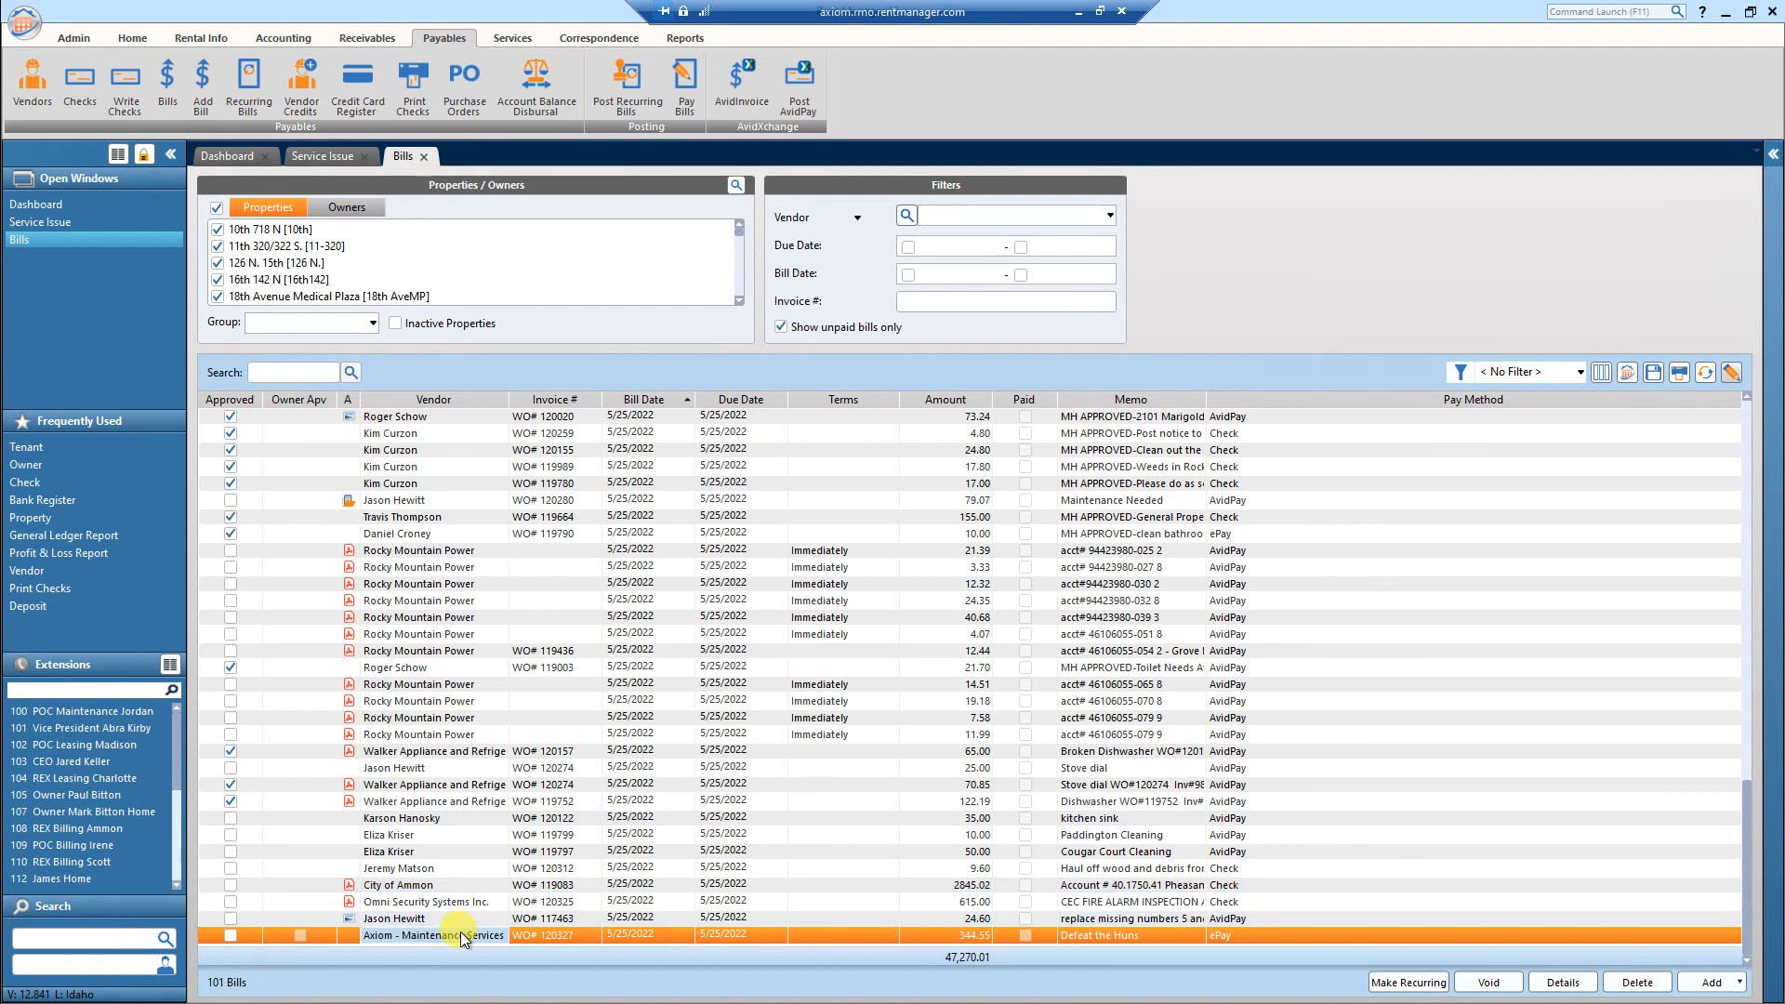